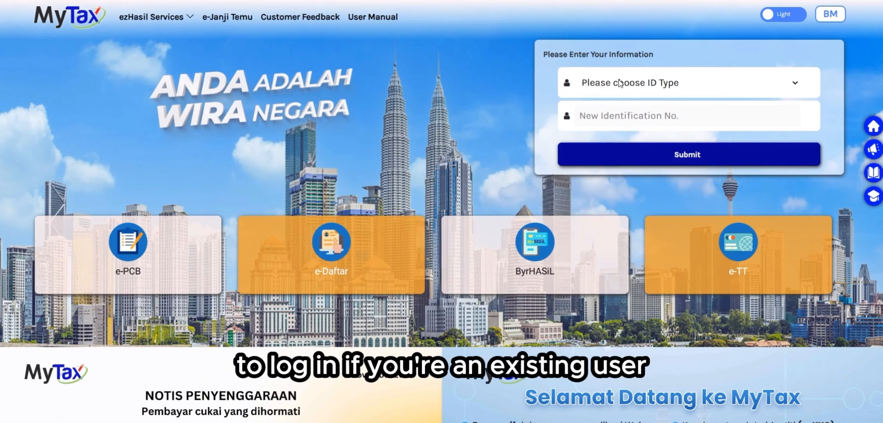
# Step: Log in to MyTax choosing Identification Card No. as the ID type and entering the IC number
pyautogui.click(685, 83)
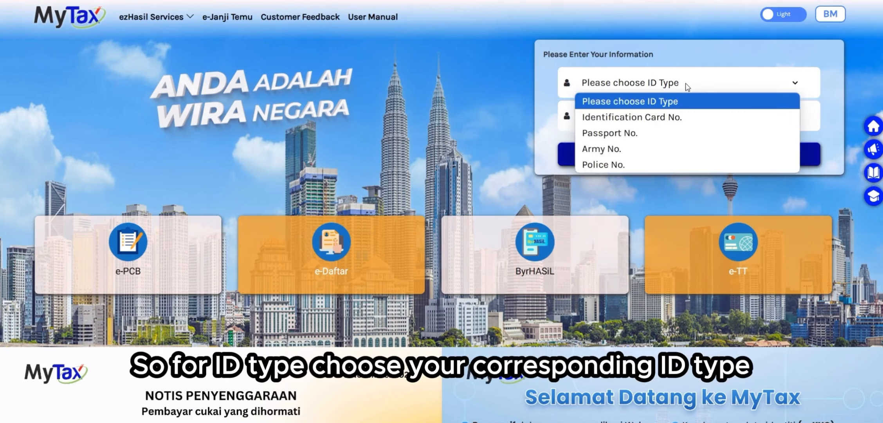
pyautogui.click(660, 118)
pyautogui.click(672, 111)
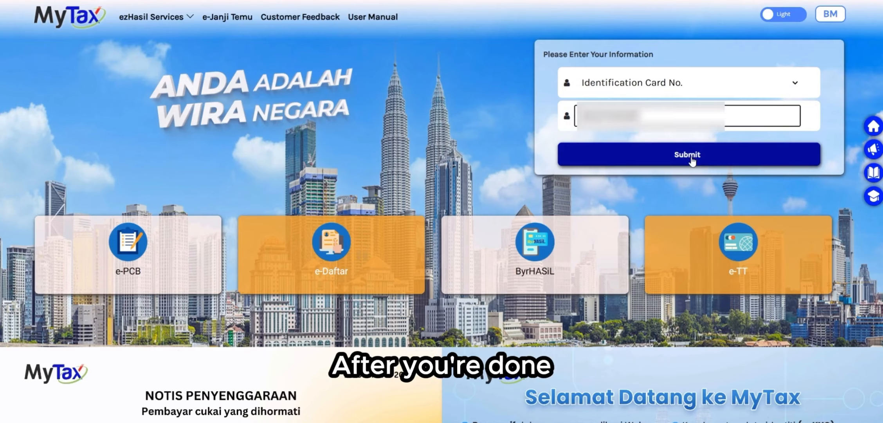
pyautogui.click(693, 154)
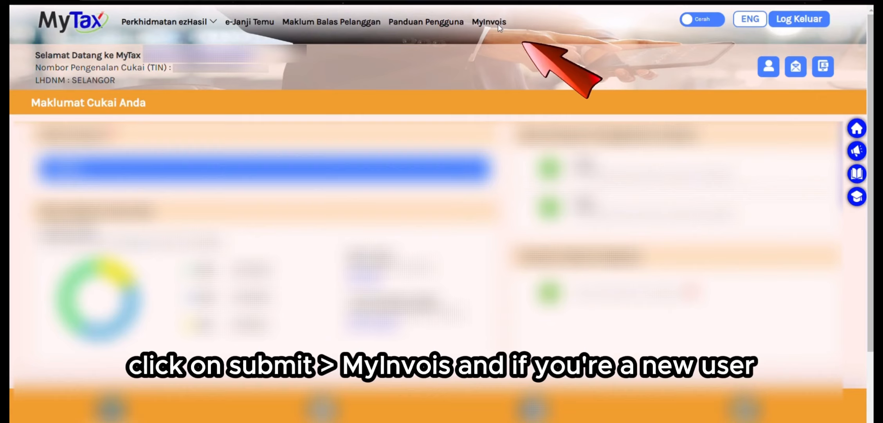
# Step: Open MyInvois, read through and accept the terms and conditions, and continue the registration
pyautogui.click(498, 24)
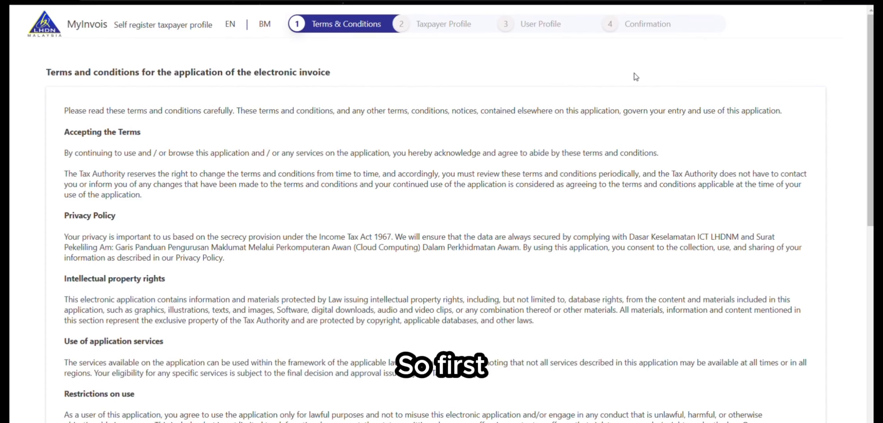
pyautogui.scroll(-3, 636, 76)
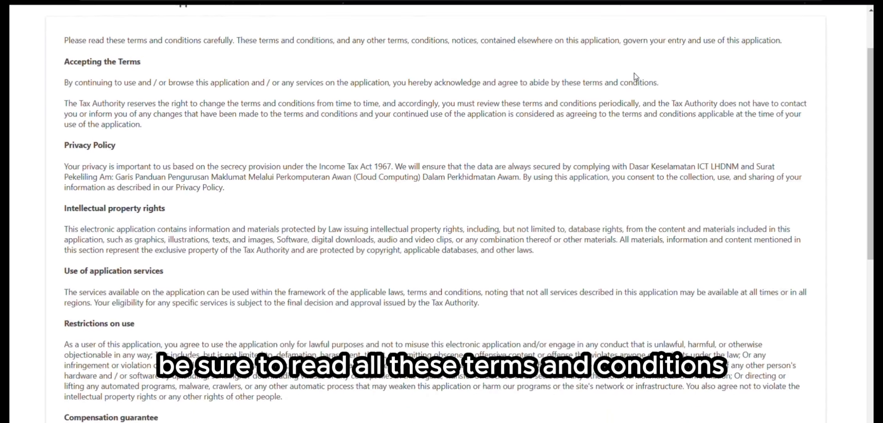
pyautogui.scroll(-6, 636, 76)
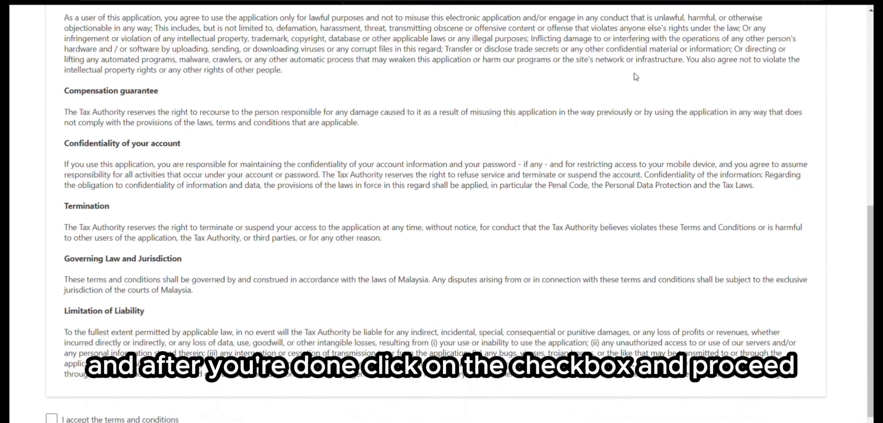
pyautogui.scroll(-1, 636, 76)
pyautogui.click(52, 382)
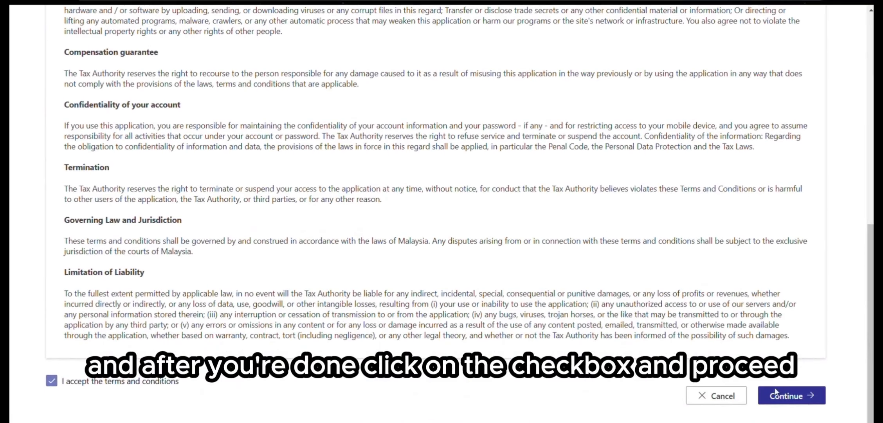
pyautogui.click(798, 397)
# Step: Review the taxpayer profile details and save them
pyautogui.scroll(6, 760, 296)
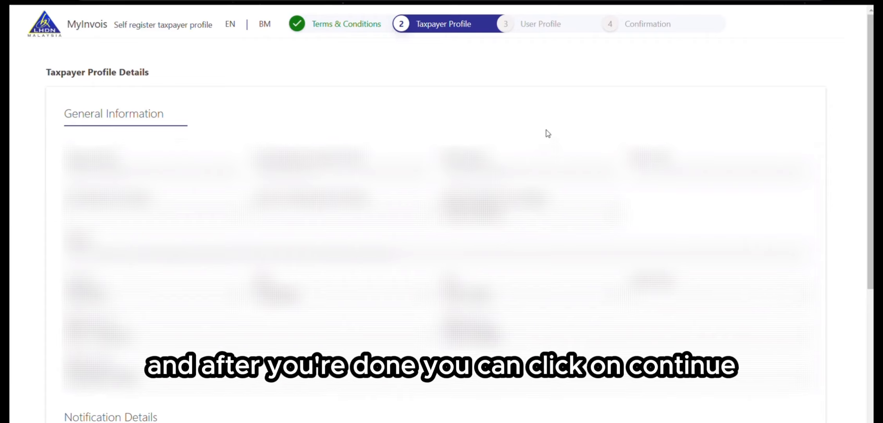
pyautogui.scroll(-6, 547, 132)
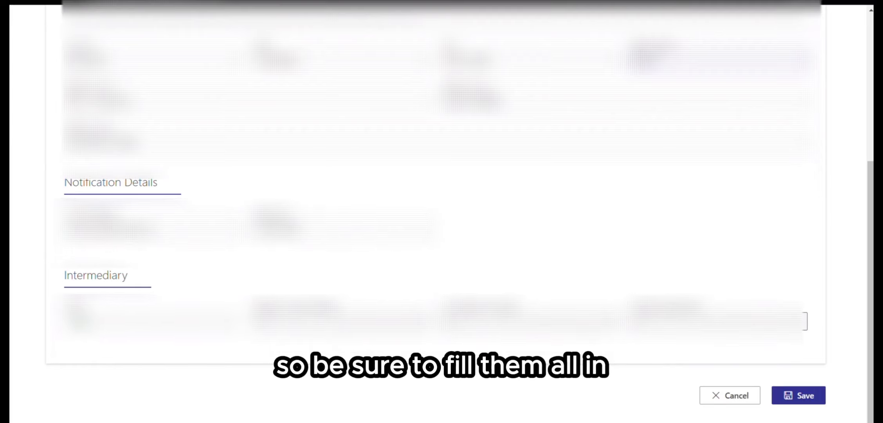
pyautogui.click(799, 395)
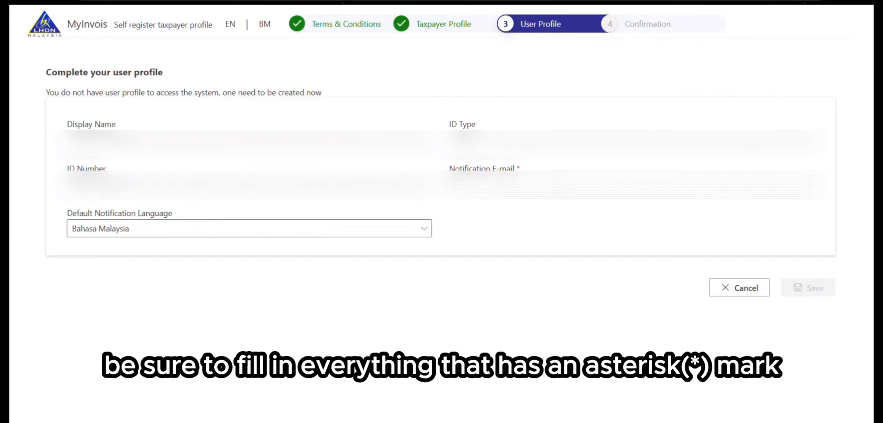
# Step: Fill in the notification e-mail address and save the user profile
pyautogui.click(564, 189)
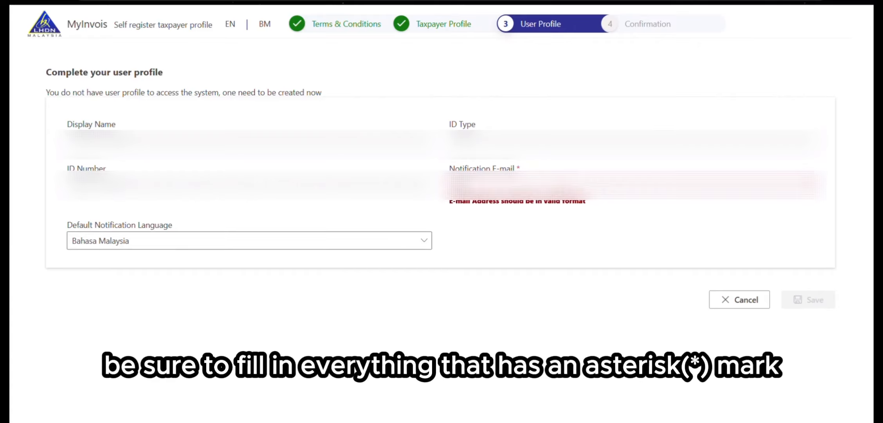
pyautogui.write('@gmail.com')
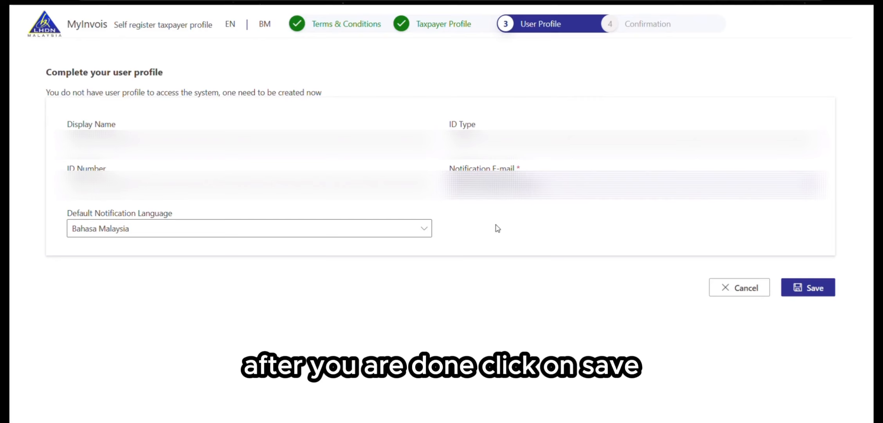
pyautogui.click(814, 289)
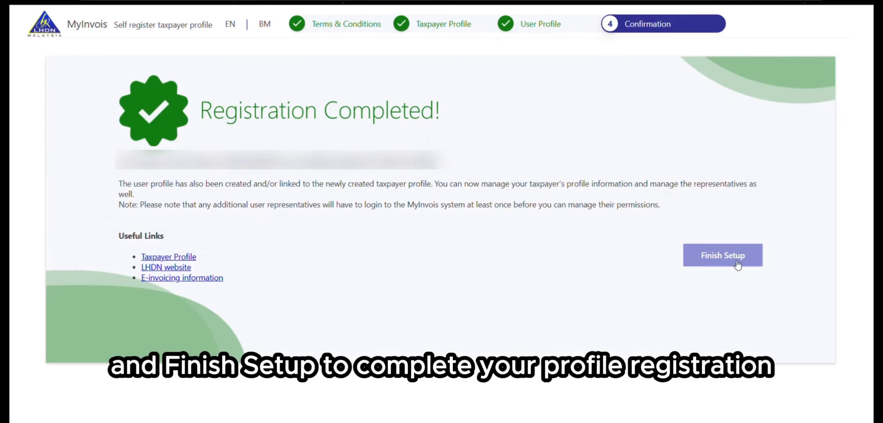
# Step: Finish the registration setup and open the user profile from the account menu
pyautogui.click(693, 249)
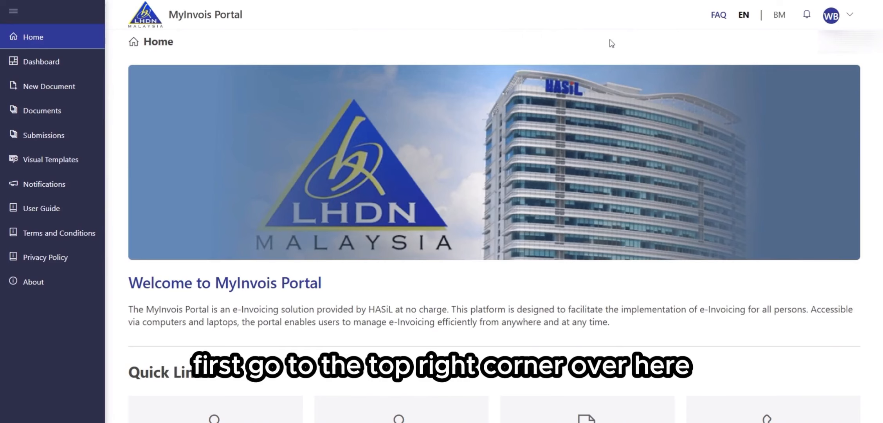
pyautogui.click(836, 19)
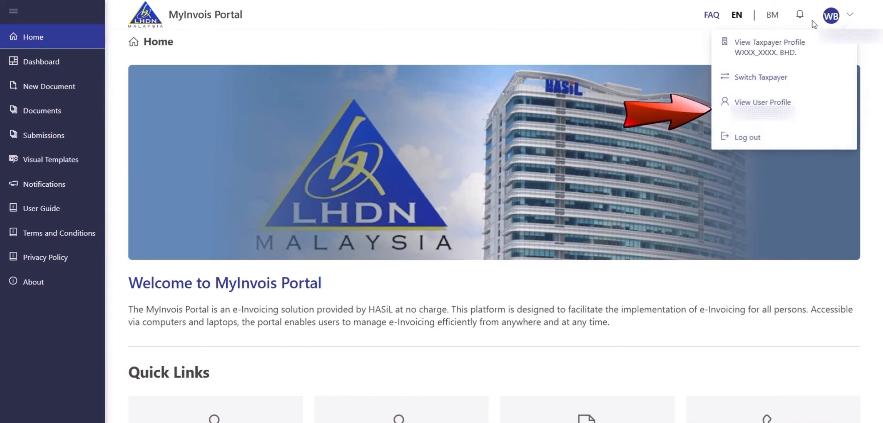
pyautogui.click(765, 102)
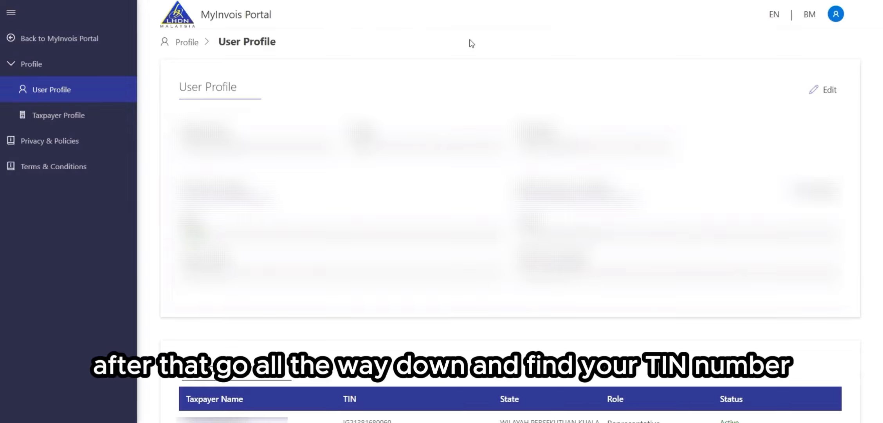
# Step: Locate and select the TIN in the Linked Taxpayers list
pyautogui.scroll(-4, 471, 43)
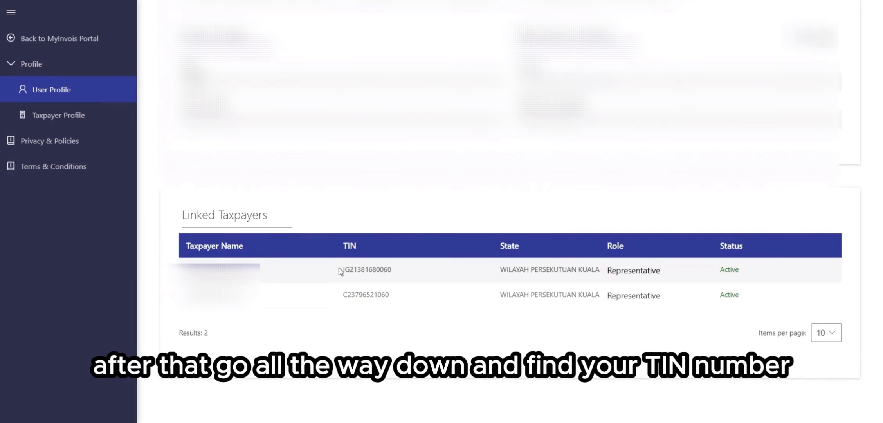
pyautogui.moveTo(340, 270); pyautogui.dragTo(404, 272)
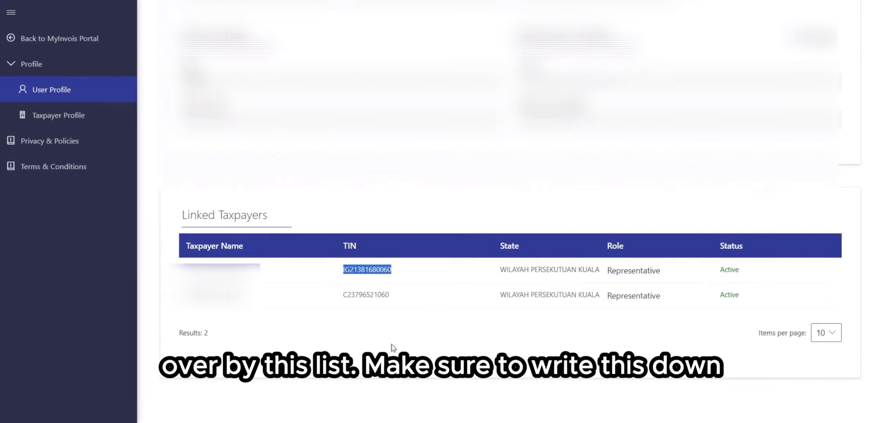
pyautogui.click(407, 185)
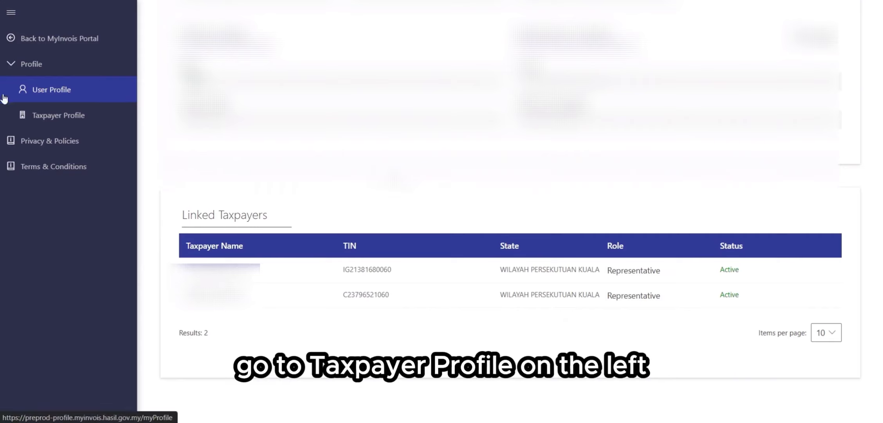
# Step: Open the taxpayer profile and start registering a new ERP system
pyautogui.click(52, 113)
pyautogui.scroll(-5, 509, 211)
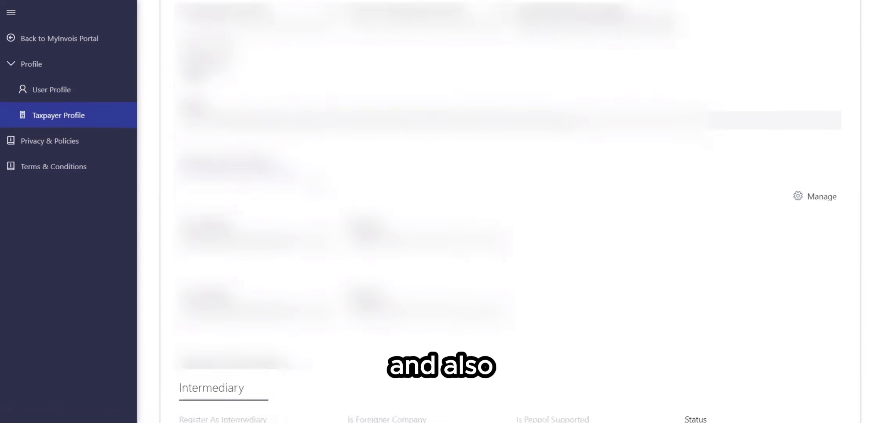
pyautogui.scroll(-2, 354, 213)
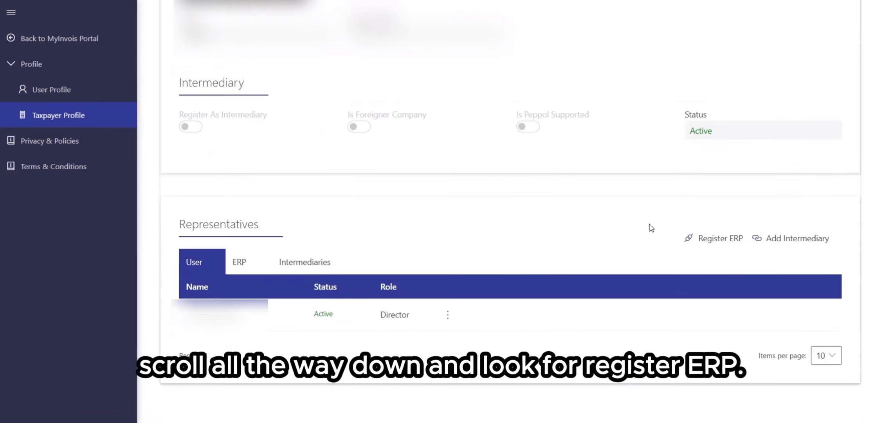
pyautogui.click(732, 237)
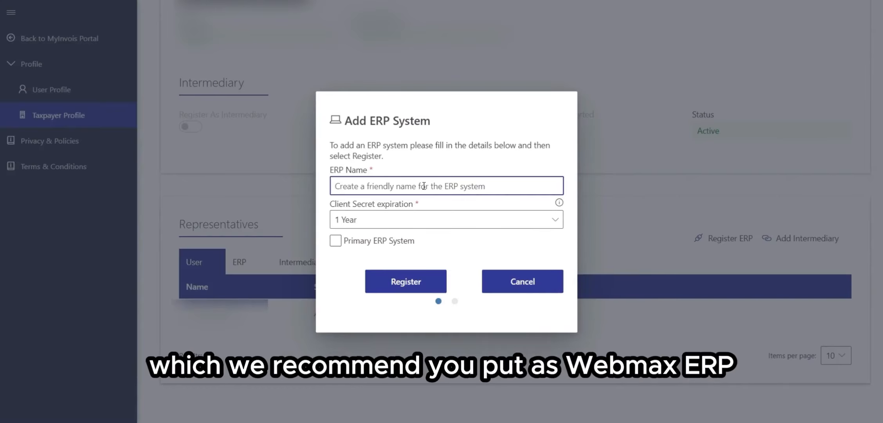
# Step: Register an ERP named WEBMAX ERP with a 3 Year client secret expiration as the primary ERP system
pyautogui.write('WEBMAX ERP')
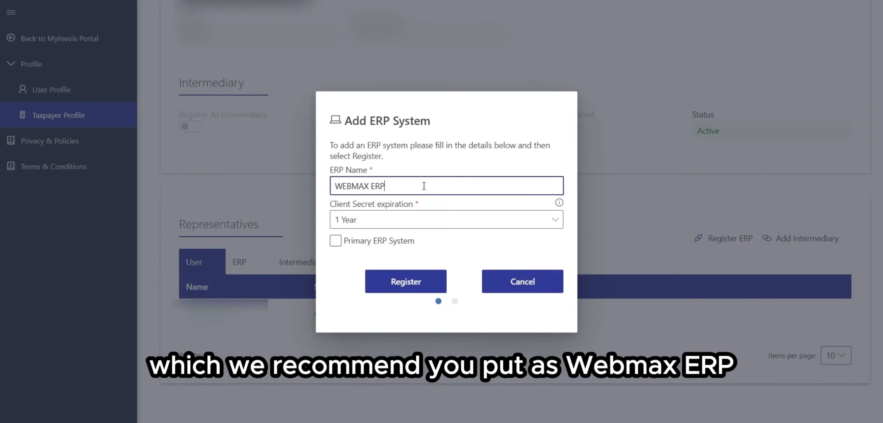
pyautogui.click(422, 220)
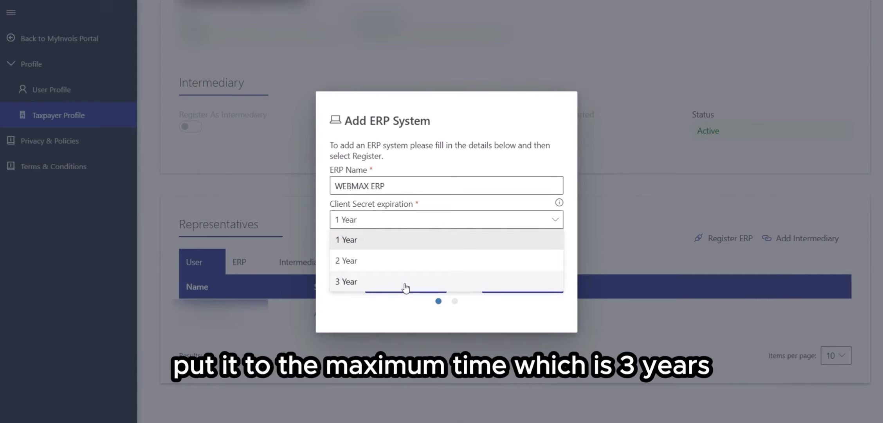
pyautogui.click(405, 281)
pyautogui.click(337, 241)
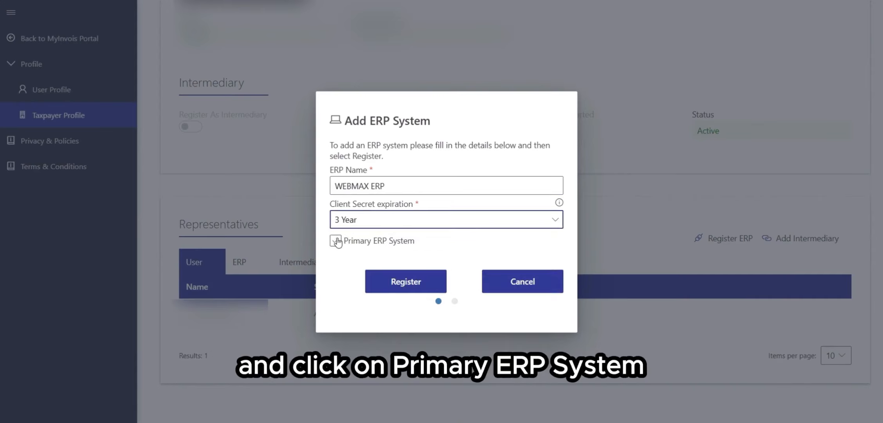
pyautogui.click(337, 242)
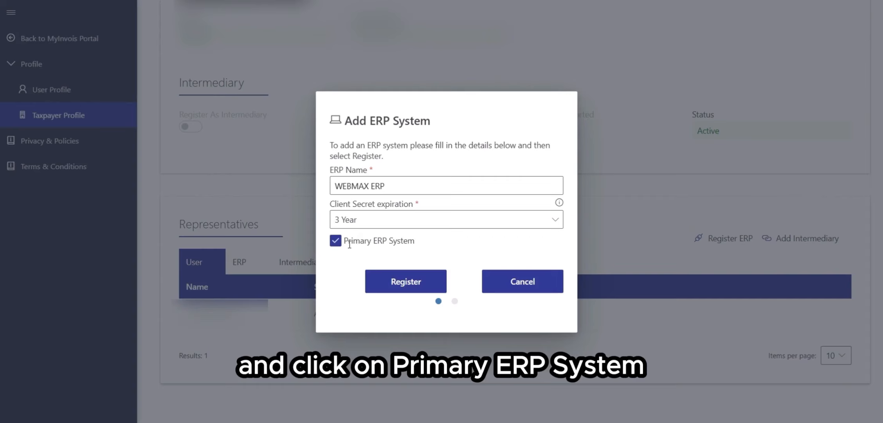
pyautogui.click(406, 279)
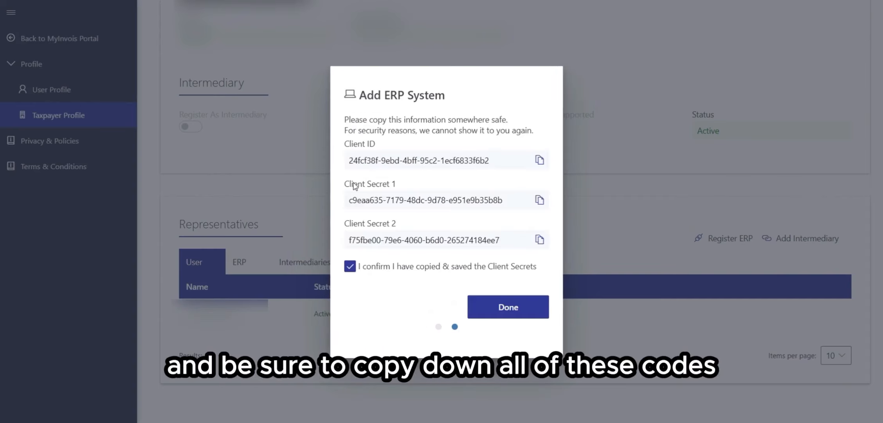
# Step: Copy the client ID and both client secrets for safekeeping
pyautogui.moveTo(348, 161); pyautogui.dragTo(490, 160)
pyautogui.moveTo(349, 200); pyautogui.dragTo(505, 200)
pyautogui.moveTo(348, 239); pyautogui.dragTo(507, 237)
pyautogui.click(515, 237)
pyautogui.click(511, 198)
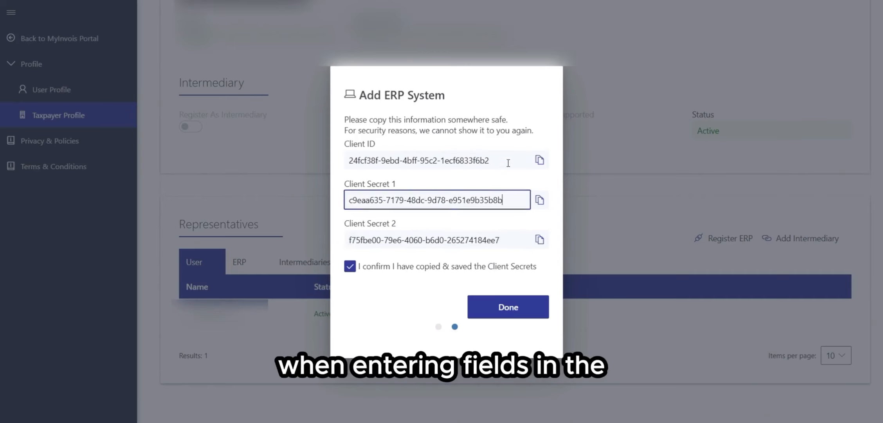
pyautogui.click(508, 163)
pyautogui.moveTo(508, 163); pyautogui.dragTo(336, 166)
pyautogui.click(526, 197)
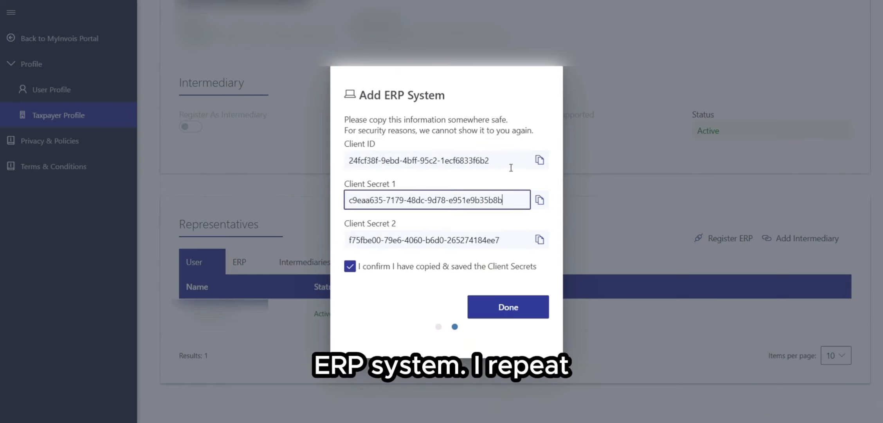
pyautogui.moveTo(509, 163); pyautogui.dragTo(336, 165)
pyautogui.moveTo(510, 200); pyautogui.dragTo(346, 201)
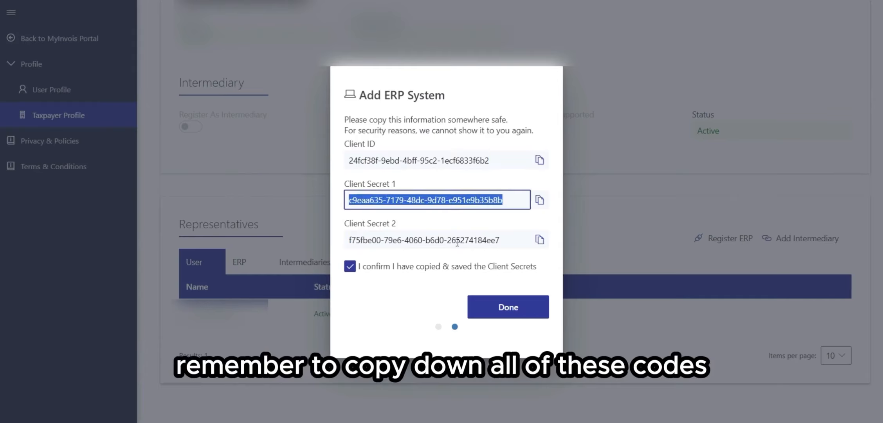
pyautogui.click(529, 242)
pyautogui.moveTo(529, 242); pyautogui.dragTo(302, 216)
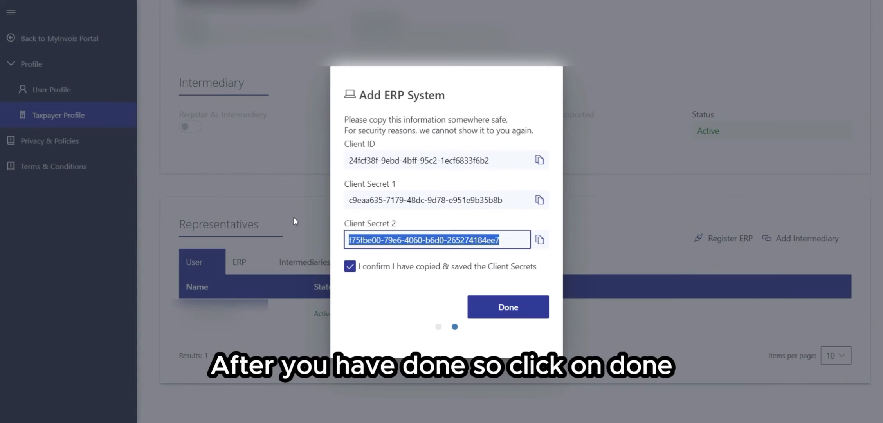
# Step: Close the ERP dialog and check the WEBMAX ERP entry in the representatives' ERP list
pyautogui.click(489, 305)
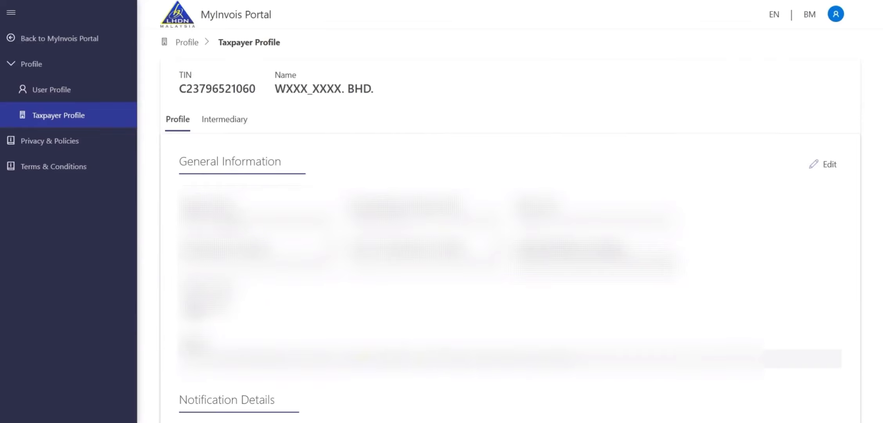
pyautogui.scroll(-10, 501, 235)
pyautogui.click(224, 228)
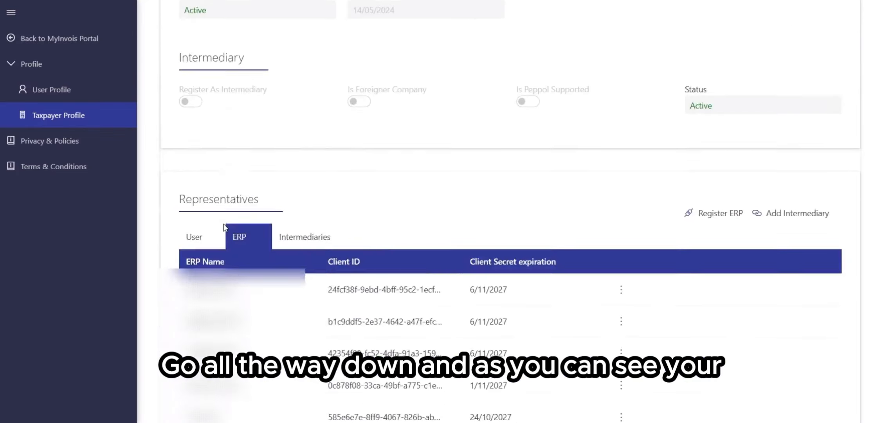
pyautogui.scroll(-5, 223, 227)
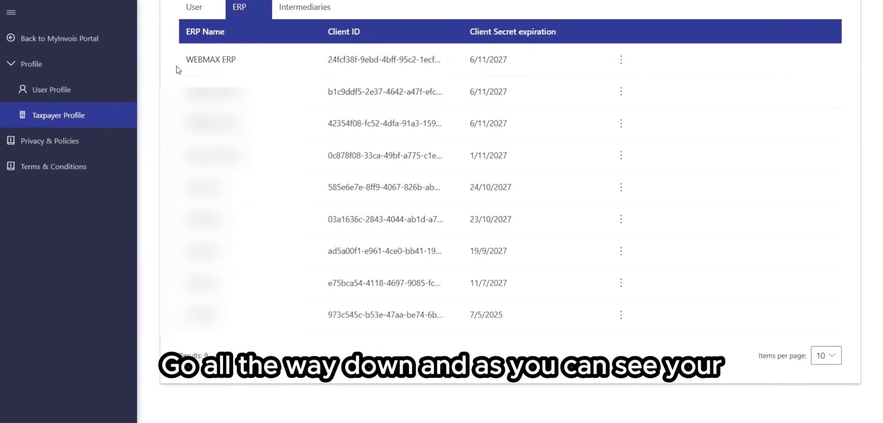
pyautogui.moveTo(178, 70); pyautogui.dragTo(555, 71)
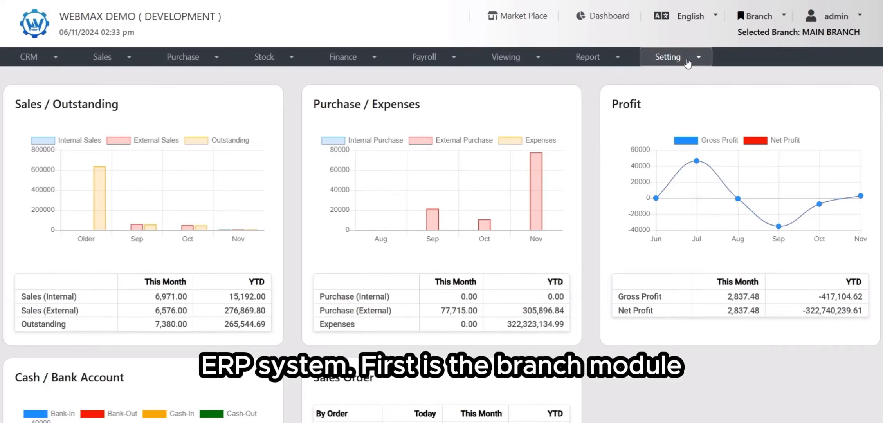
# Step: Open the main branch for editing and go to its E-Invoice settings
pyautogui.click(687, 61)
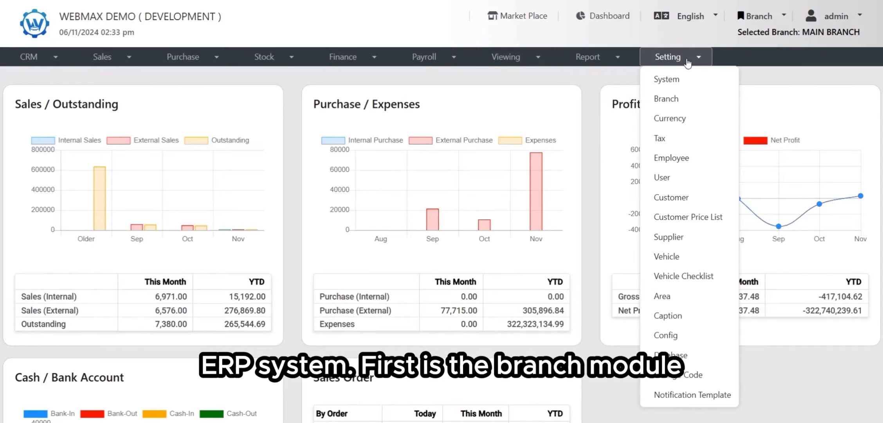
pyautogui.click(689, 100)
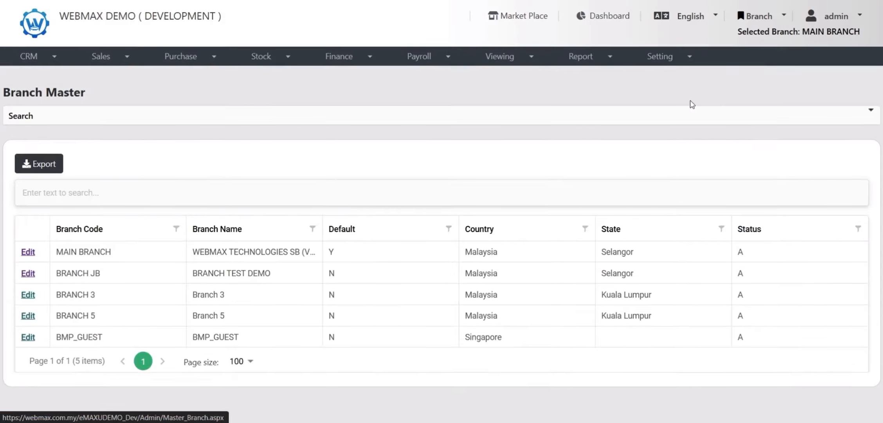
pyautogui.click(28, 251)
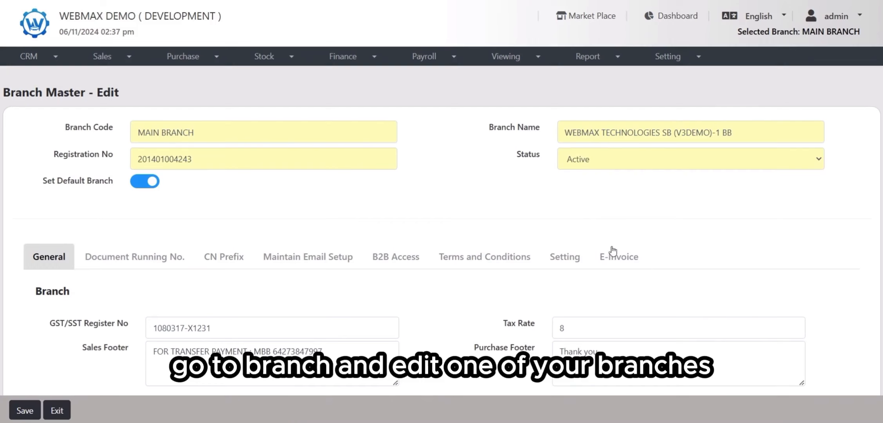
pyautogui.click(638, 261)
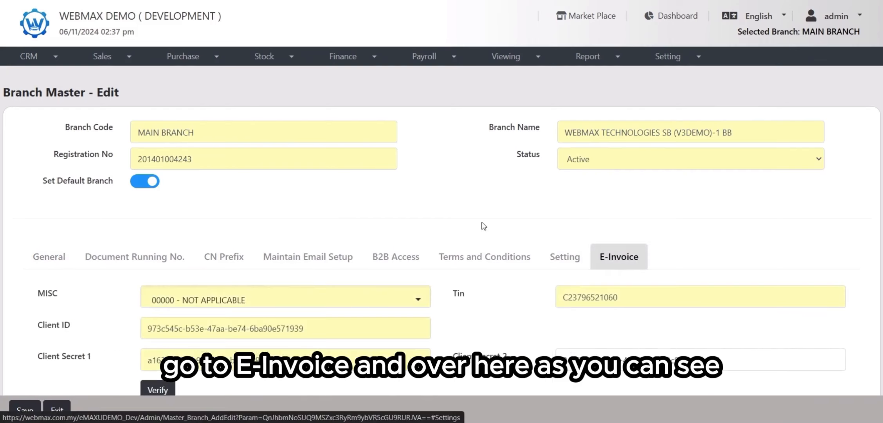
pyautogui.scroll(-1, 488, 229)
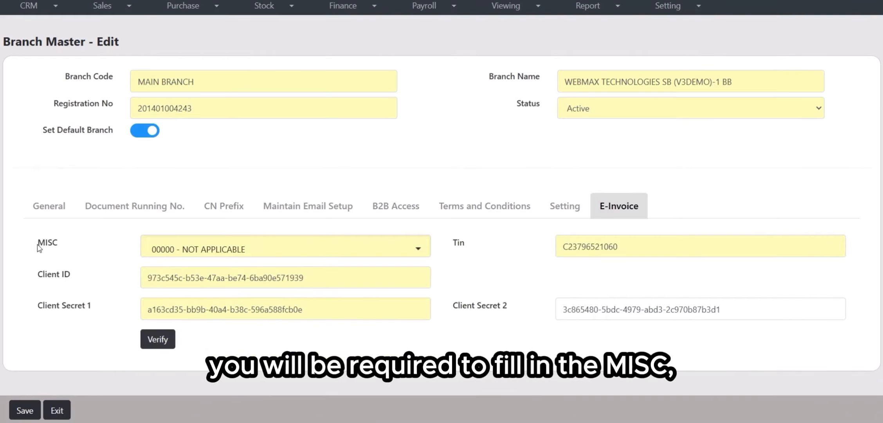
# Step: Review the MISC, Client ID, Client Secret 1, Client Secret 2 and TIN fields of the branch's E-Invoice settings
pyautogui.moveTo(36, 274); pyautogui.dragTo(88, 276)
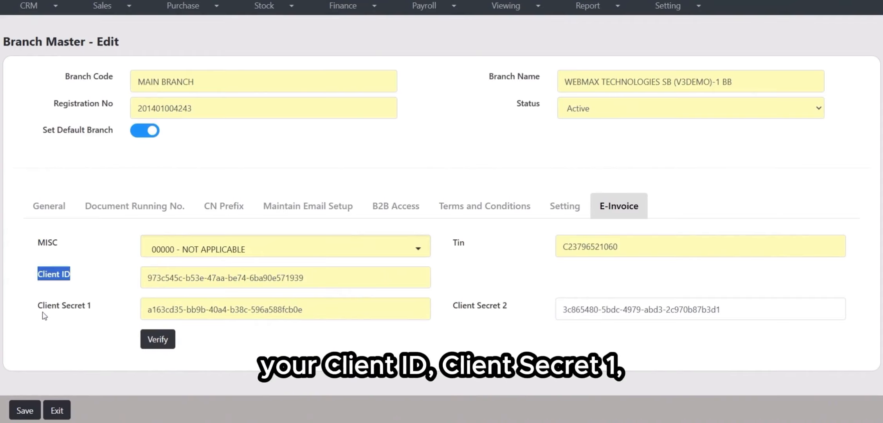
pyautogui.moveTo(37, 306); pyautogui.dragTo(96, 311)
pyautogui.moveTo(457, 306); pyautogui.dragTo(538, 315)
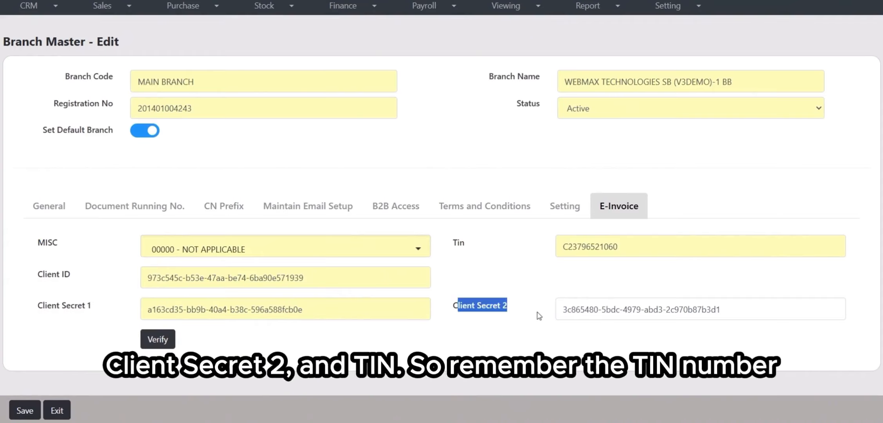
pyautogui.moveTo(451, 239); pyautogui.dragTo(466, 244)
pyautogui.click(484, 268)
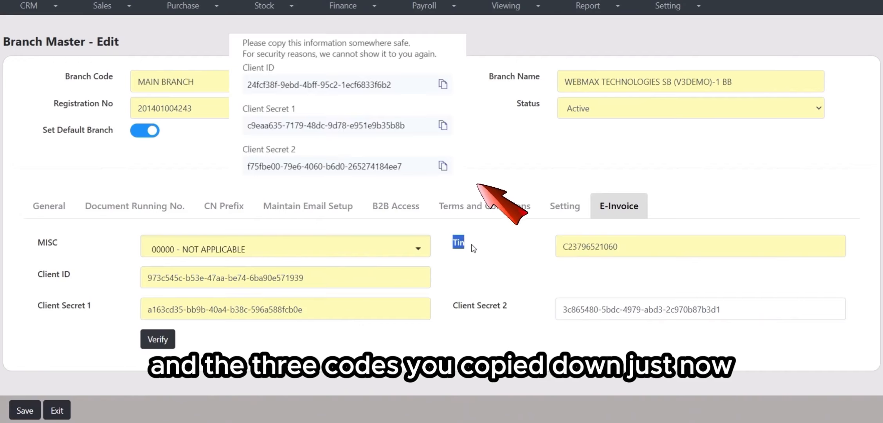
pyautogui.click(466, 278)
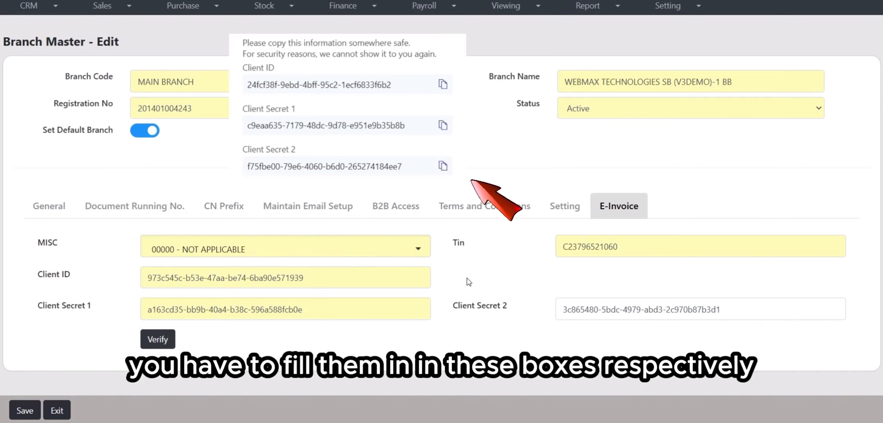
pyautogui.click(398, 282)
pyautogui.click(410, 313)
pyautogui.click(659, 242)
pyautogui.click(735, 312)
pyautogui.click(452, 257)
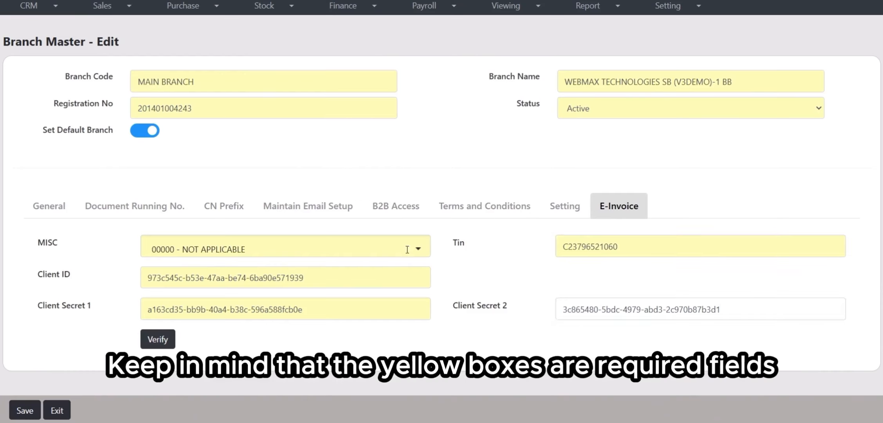
pyautogui.click(631, 238)
pyautogui.click(435, 290)
pyautogui.click(411, 283)
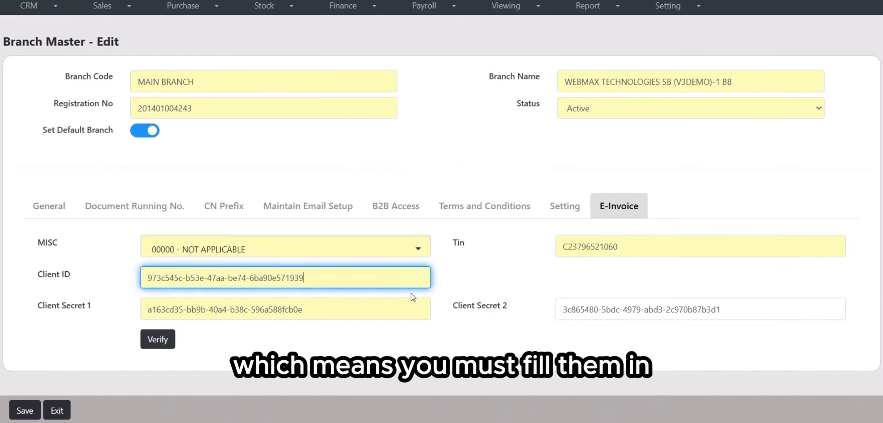
pyautogui.click(410, 309)
pyautogui.click(657, 251)
pyautogui.click(669, 309)
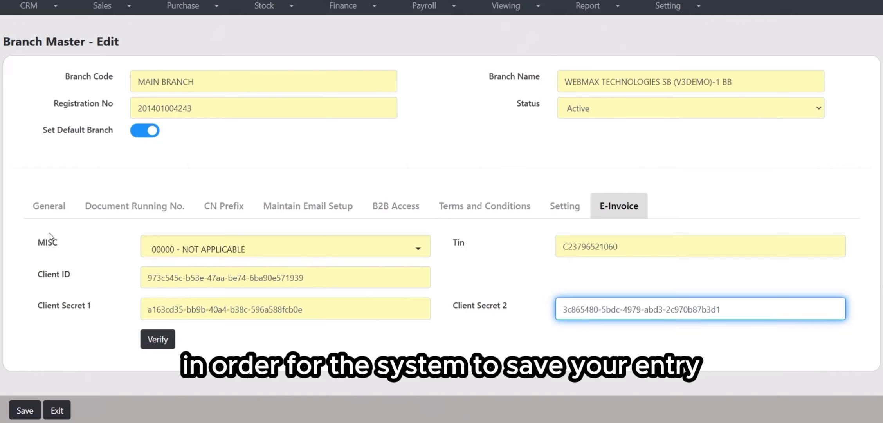
# Step: Set the branch MISC code to 45300 Wholesale and retail sale of all kinds of parts, verify, and save the branch
pyautogui.click(226, 244)
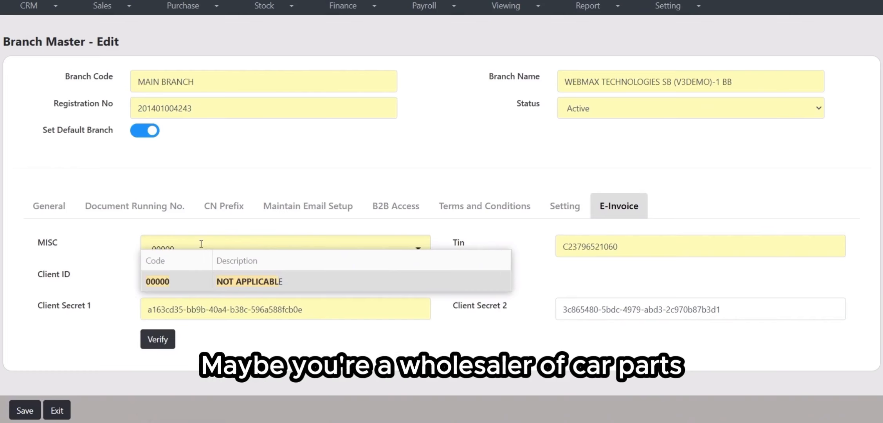
pyautogui.hotkey('ctrl', 'a')
pyautogui.write('wholesale')
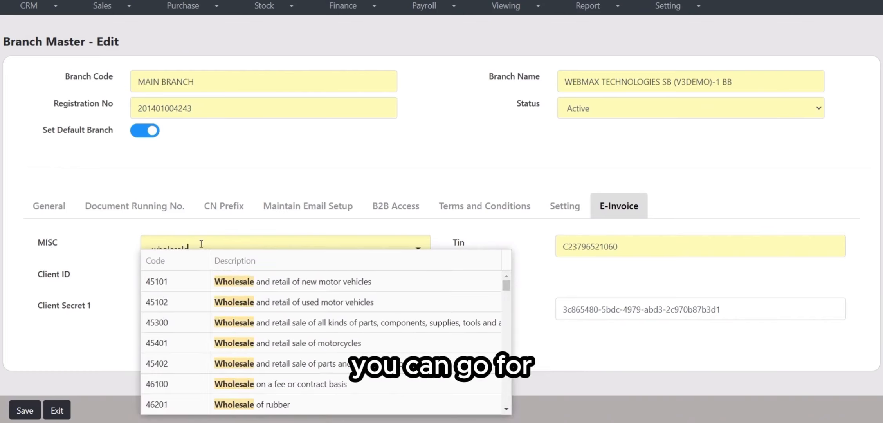
pyautogui.click(279, 324)
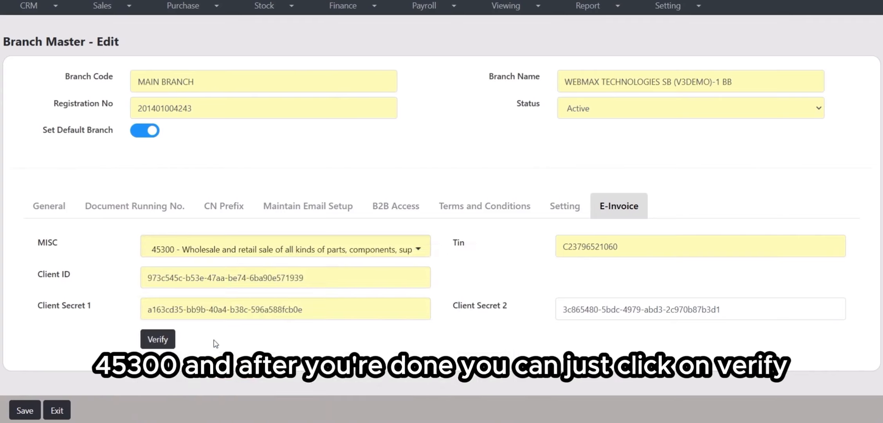
pyautogui.click(165, 342)
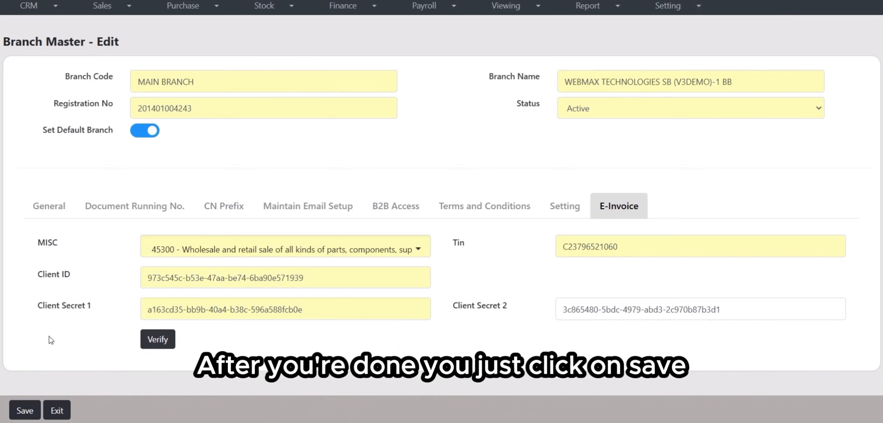
pyautogui.click(25, 410)
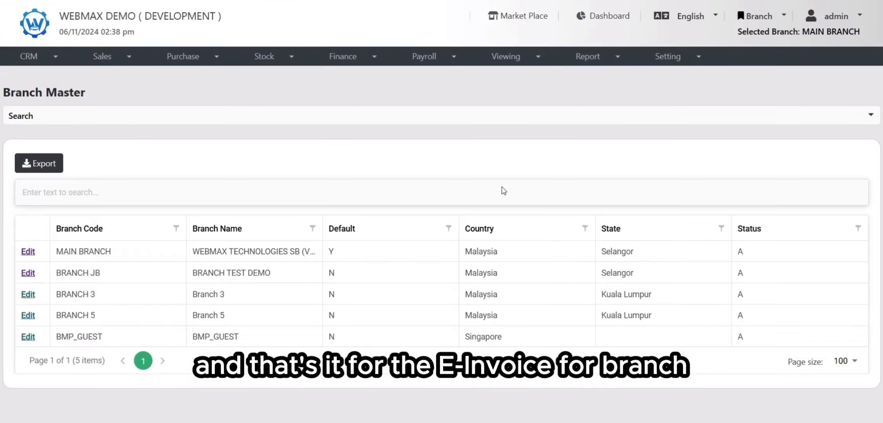
# Step: Start adding a new customer and set its E-Invoice Type to Direct
pyautogui.click(683, 58)
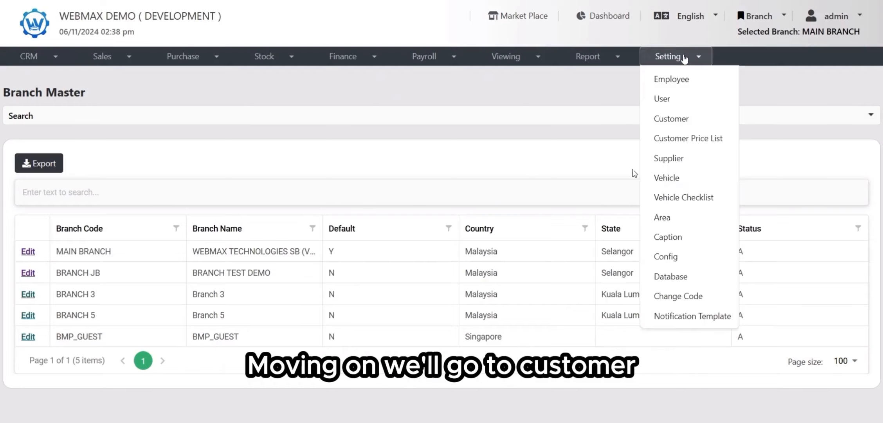
pyautogui.click(680, 196)
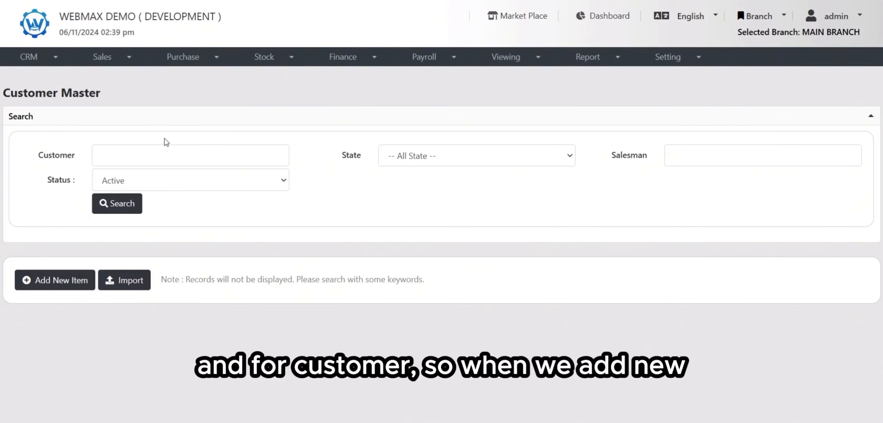
pyautogui.click(65, 274)
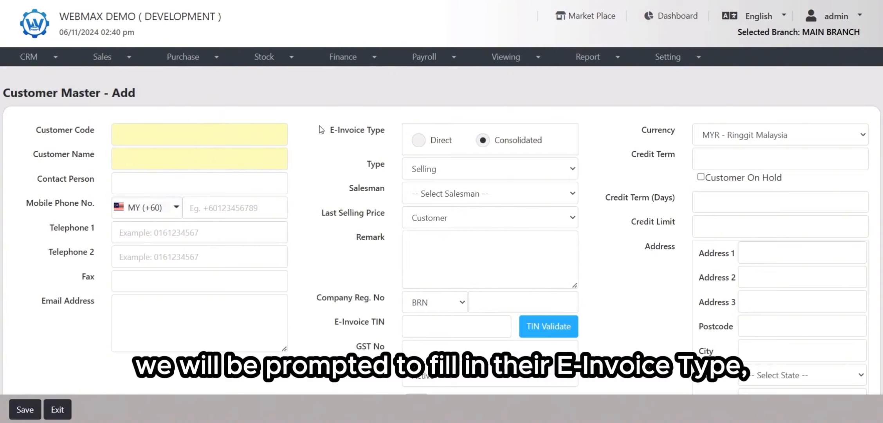
pyautogui.moveTo(322, 129); pyautogui.dragTo(387, 140)
pyautogui.moveTo(315, 299); pyautogui.dragTo(385, 297)
pyautogui.click(331, 324)
pyautogui.moveTo(331, 324); pyautogui.dragTo(388, 324)
pyautogui.click(374, 313)
pyautogui.click(155, 126)
pyautogui.click(159, 155)
pyautogui.click(302, 152)
pyautogui.moveTo(333, 130); pyautogui.dragTo(402, 137)
pyautogui.click(402, 139)
pyautogui.click(433, 144)
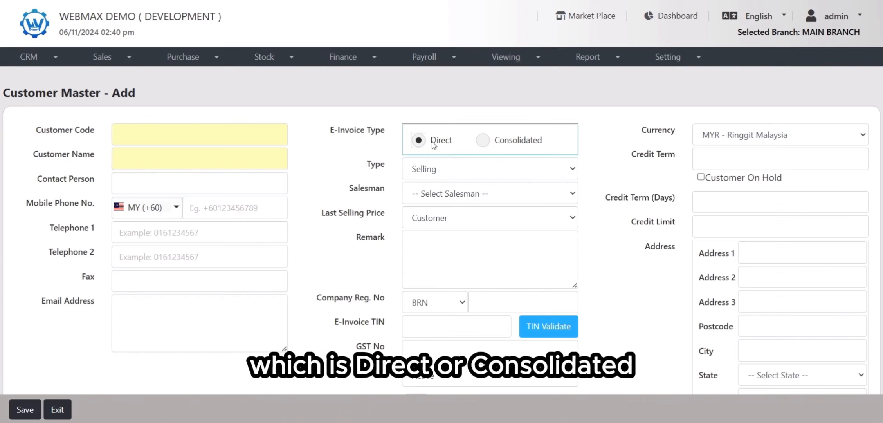
pyautogui.click(494, 143)
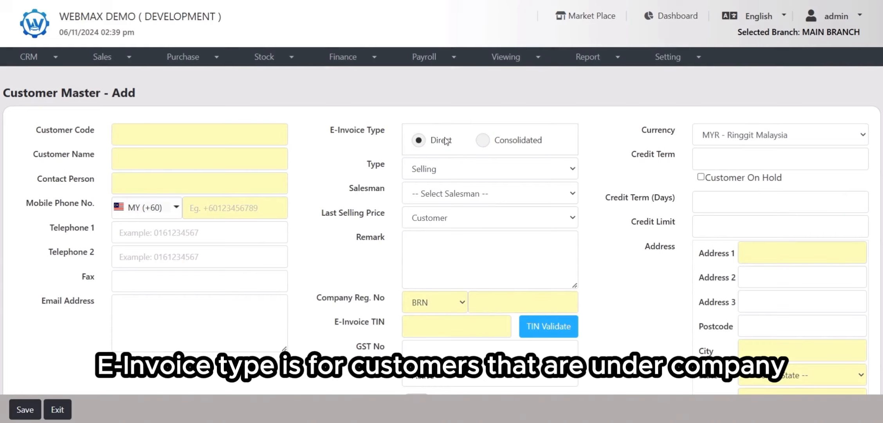
pyautogui.click(505, 144)
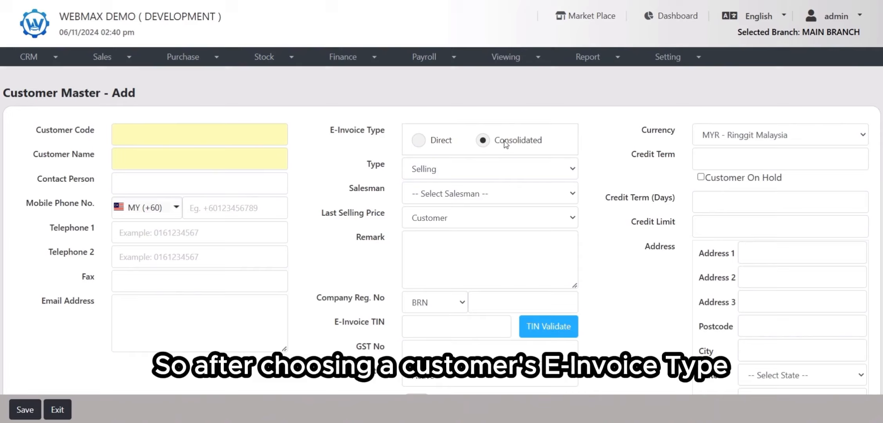
pyautogui.click(429, 141)
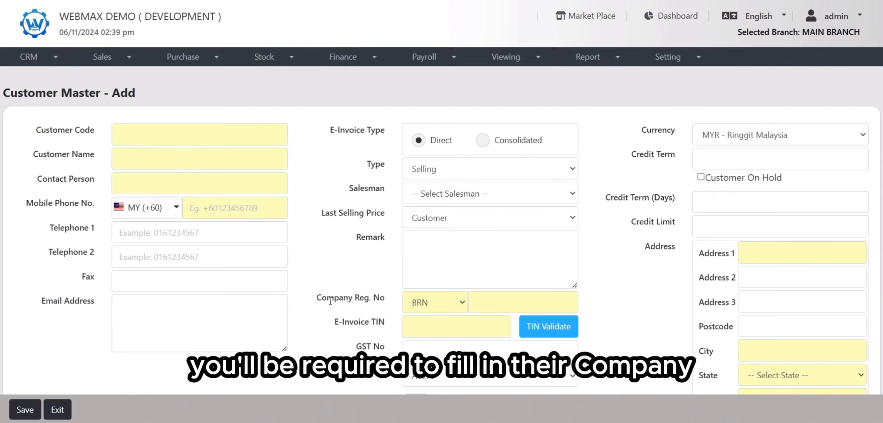
# Step: Enter the customer's BRN company registration number 21354-A
pyautogui.moveTo(312, 303); pyautogui.dragTo(385, 303)
pyautogui.click(372, 328)
pyautogui.moveTo(336, 321); pyautogui.dragTo(395, 324)
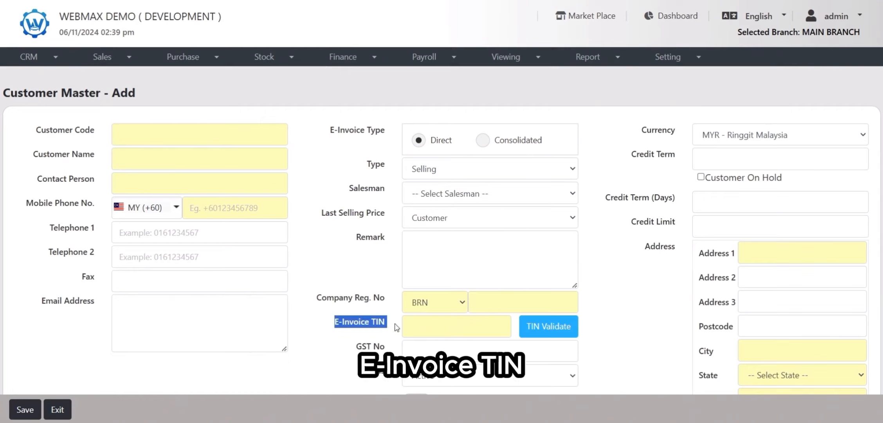
pyautogui.click(476, 304)
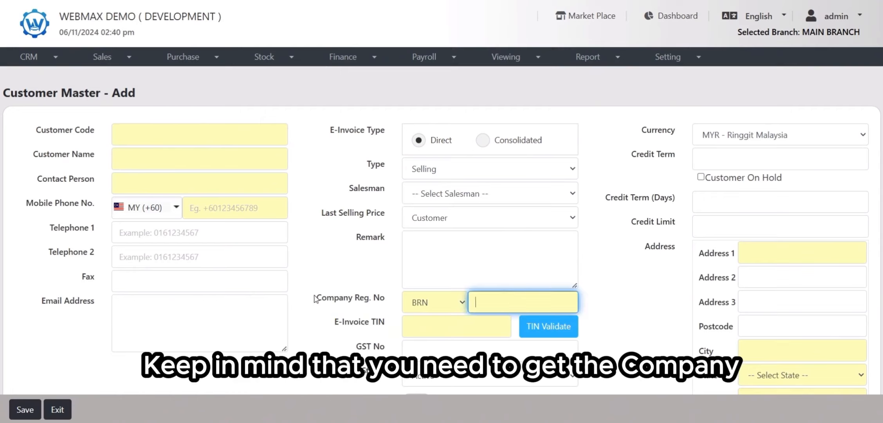
pyautogui.moveTo(315, 300); pyautogui.dragTo(386, 300)
pyautogui.click(388, 313)
pyautogui.moveTo(336, 321); pyautogui.dragTo(415, 317)
pyautogui.click(503, 299)
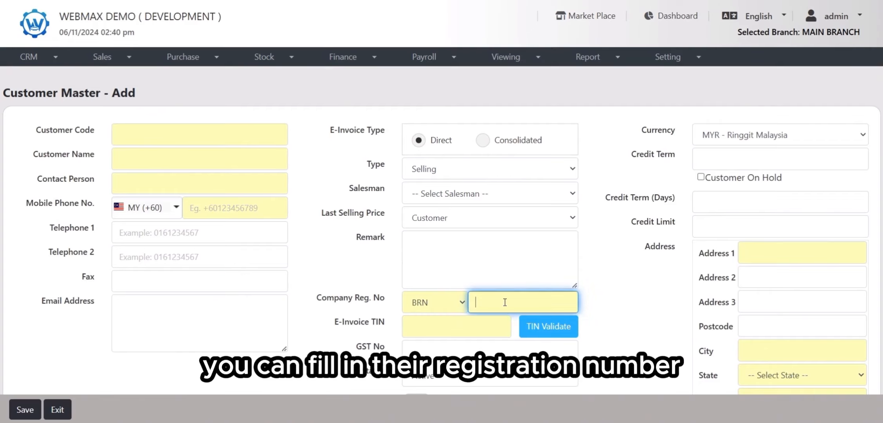
pyautogui.write('21354-A')
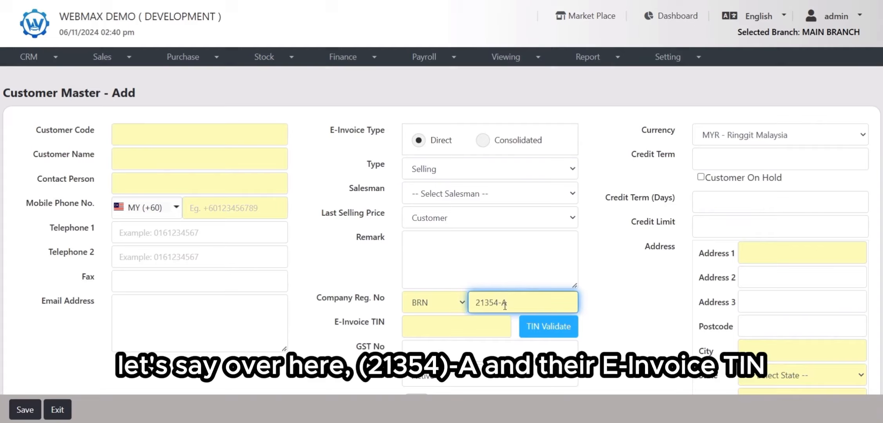
# Step: Paste the customer's e-invoice TIN and validate it with the registration number
pyautogui.click(489, 329)
pyautogui.hotkey('ctrl', 'v')
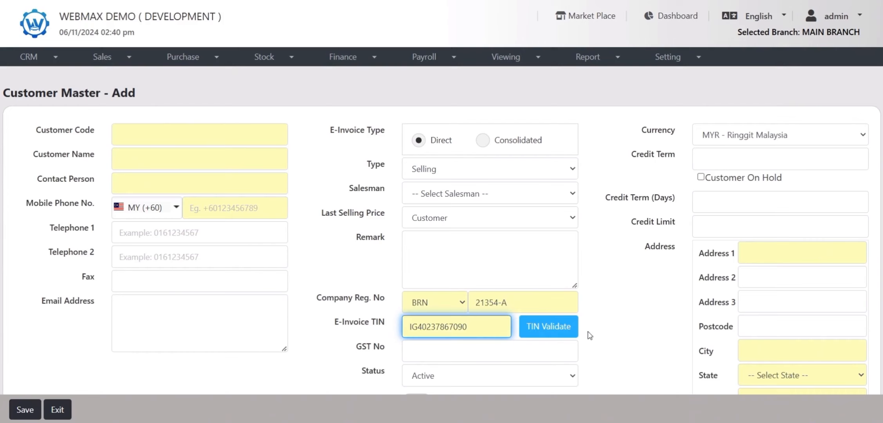
pyautogui.click(560, 330)
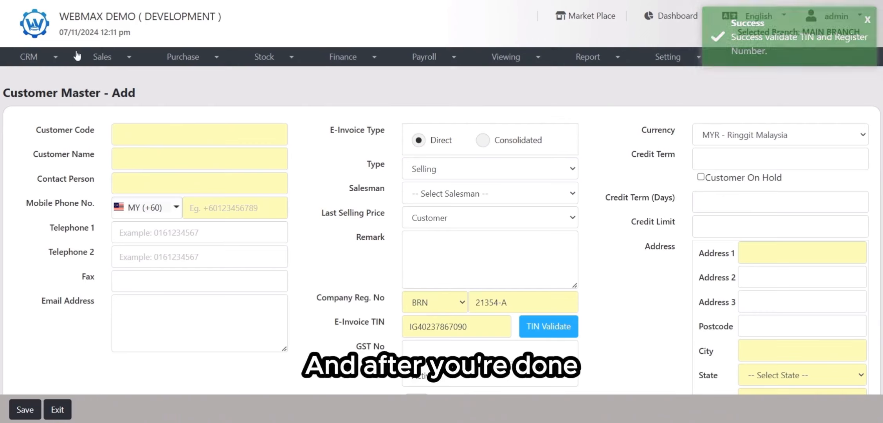
# Step: Enter customer code XYZ122, customer name XYZ SDN BHD, the contact person's name and mobile number
pyautogui.click(137, 140)
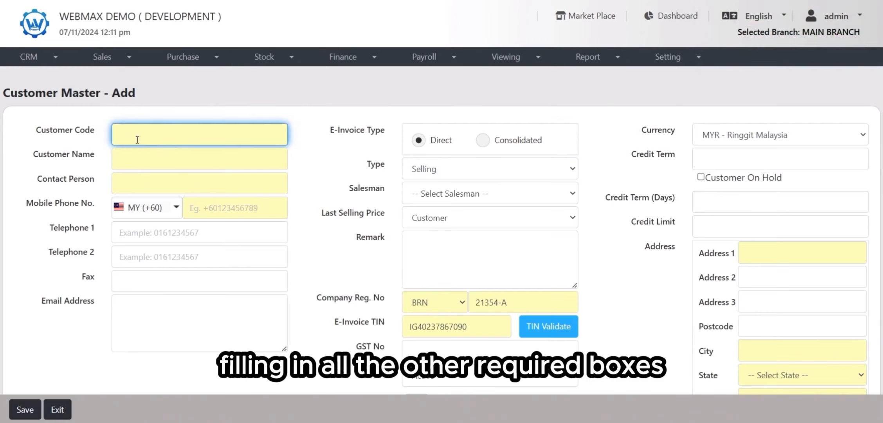
pyautogui.write('XYZ122')
pyautogui.click(142, 152)
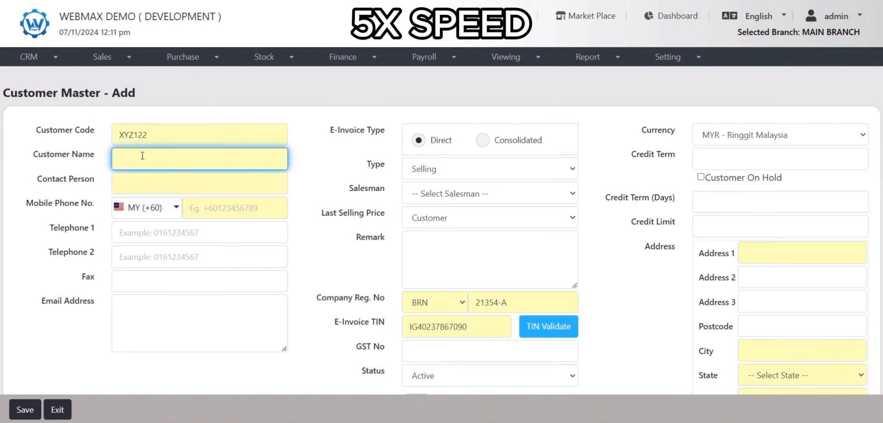
pyautogui.write('XYZ SDN BHD')
pyautogui.click(156, 186)
pyautogui.write('AMIR')
pyautogui.click(196, 206)
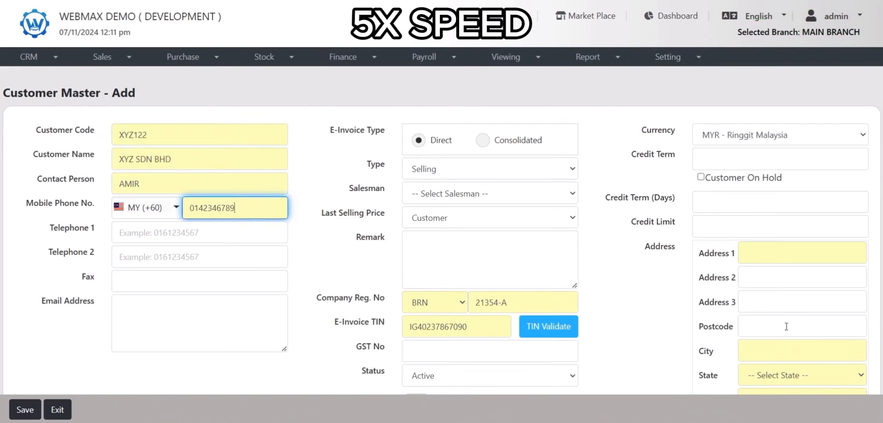
# Step: Fill in the customer's street address, city and state, then save the customer
pyautogui.scroll(-3, 769, 252)
pyautogui.click(768, 127)
pyautogui.click(780, 237)
pyautogui.write('Batu Caves')
pyautogui.click(803, 257)
pyautogui.click(783, 244)
pyautogui.click(24, 410)
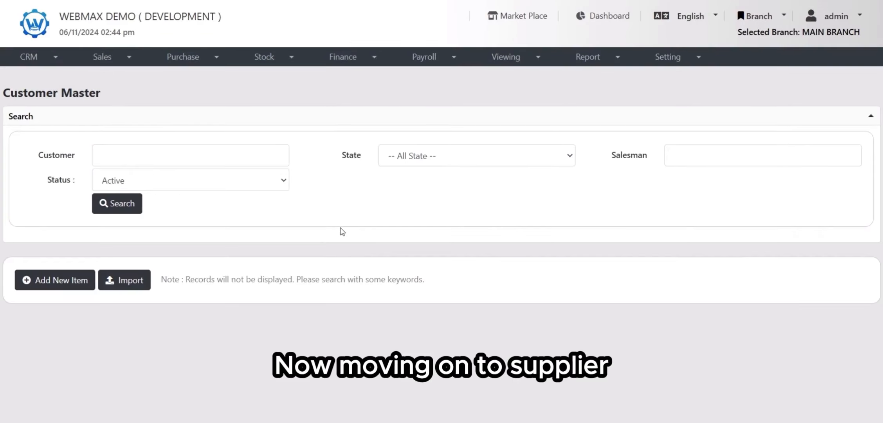
# Step: Open the Supplier Master and start adding a new supplier
pyautogui.click(668, 58)
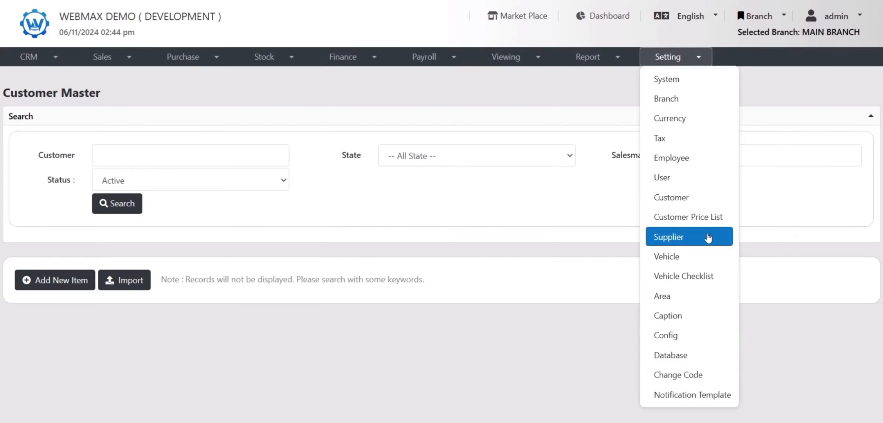
pyautogui.click(653, 235)
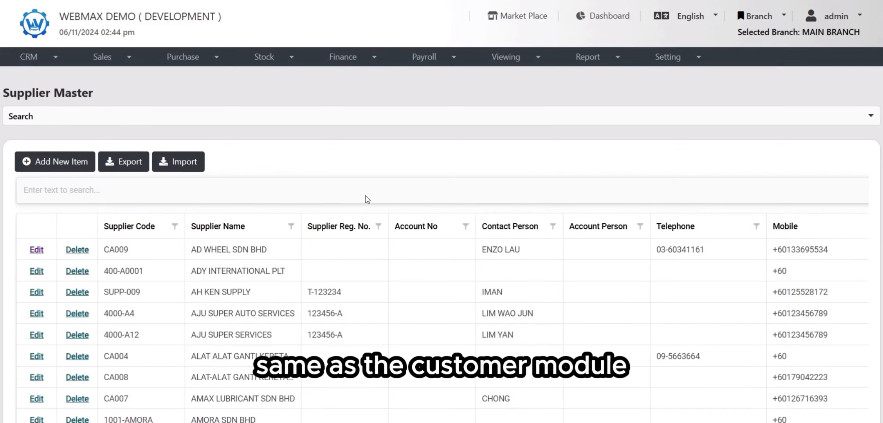
pyautogui.click(63, 152)
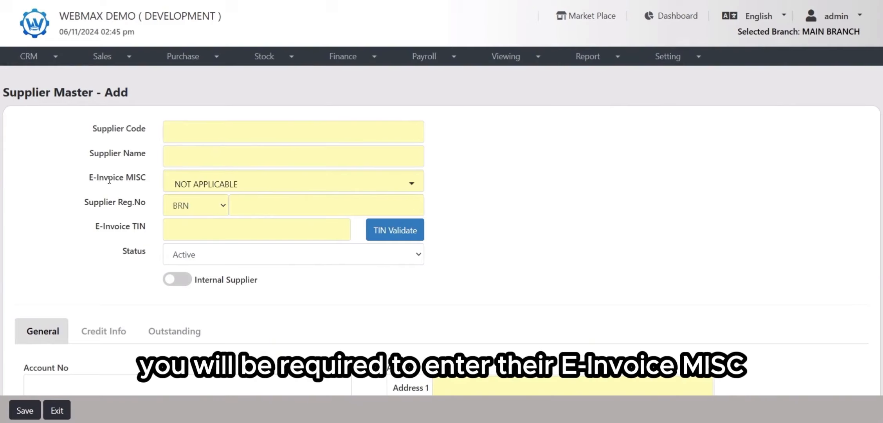
# Step: Examine the E-Invoice MISC, Supplier Reg.No and E-Invoice TIN fields on the new supplier form
pyautogui.moveTo(90, 178); pyautogui.dragTo(148, 190)
pyautogui.click(99, 207)
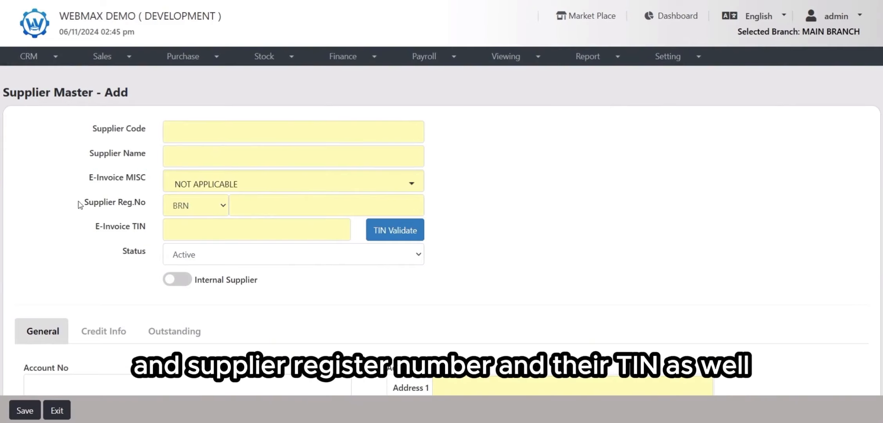
pyautogui.moveTo(79, 202); pyautogui.dragTo(158, 206)
pyautogui.moveTo(95, 226); pyautogui.dragTo(159, 235)
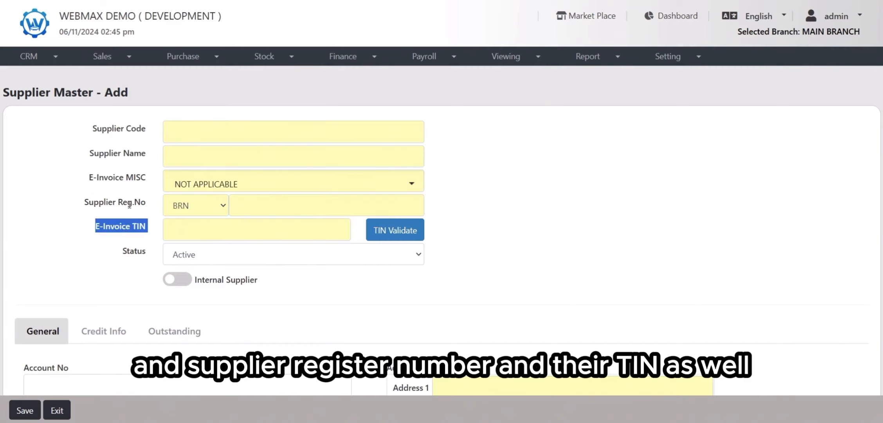
pyautogui.click(135, 191)
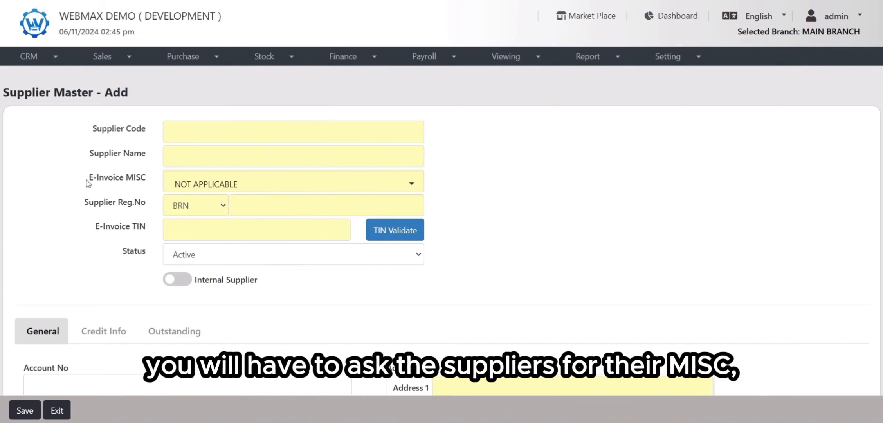
pyautogui.moveTo(88, 181); pyautogui.dragTo(152, 231)
pyautogui.click(124, 192)
pyautogui.click(149, 211)
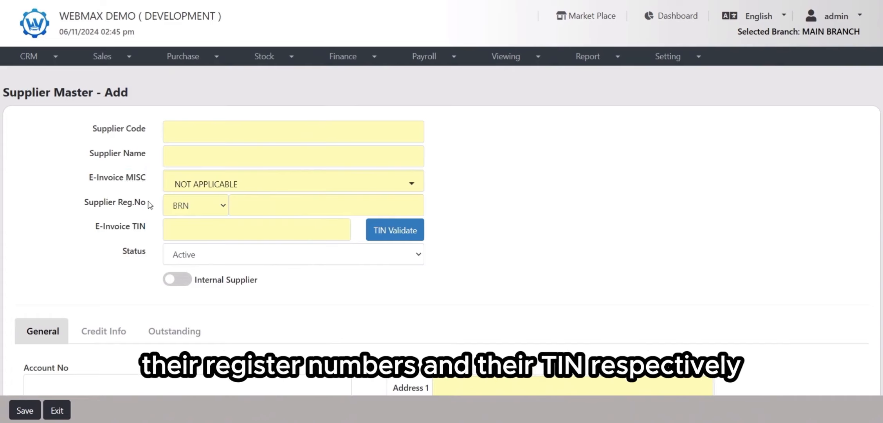
# Step: Set the supplier's E-Invoice MISC to 45300 Wholesale and retail sale of all kinds of parts, components, supplies
pyautogui.click(411, 183)
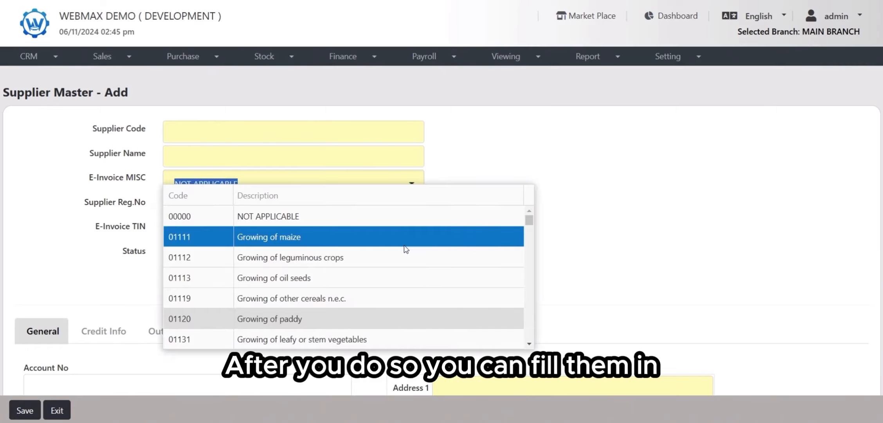
pyautogui.scroll(-1, 406, 249)
pyautogui.write('whole')
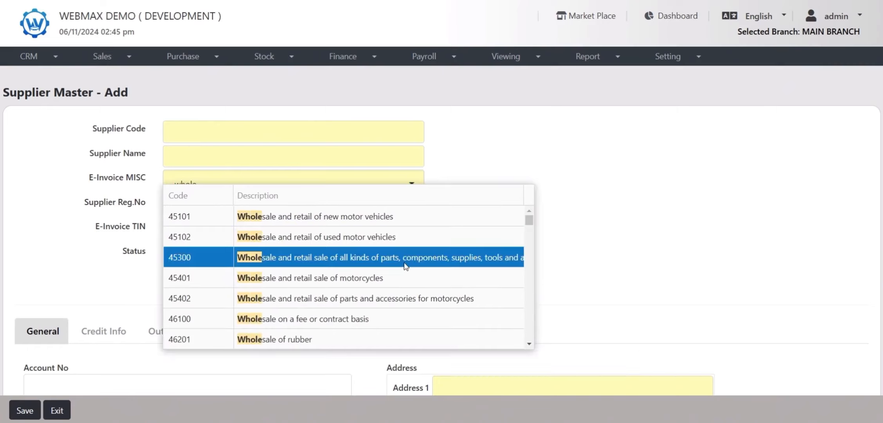
pyautogui.click(405, 257)
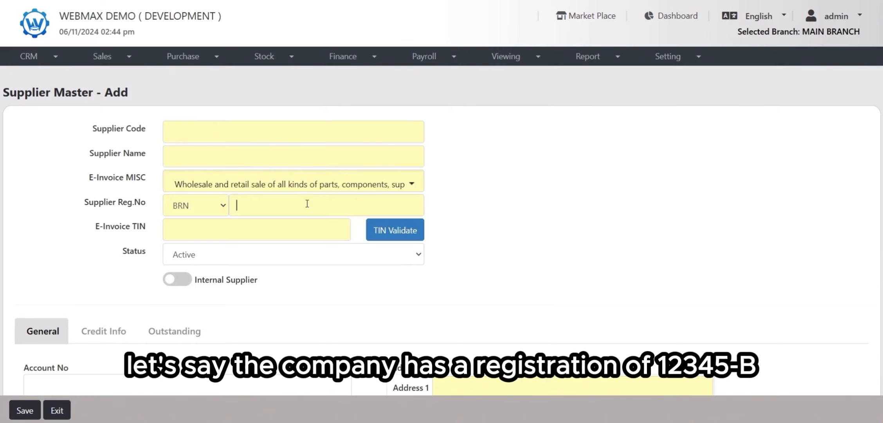
# Step: Enter BRN registration number 12345-B, pick the supplier's saved e-invoice TIN and validate it
pyautogui.click(308, 204)
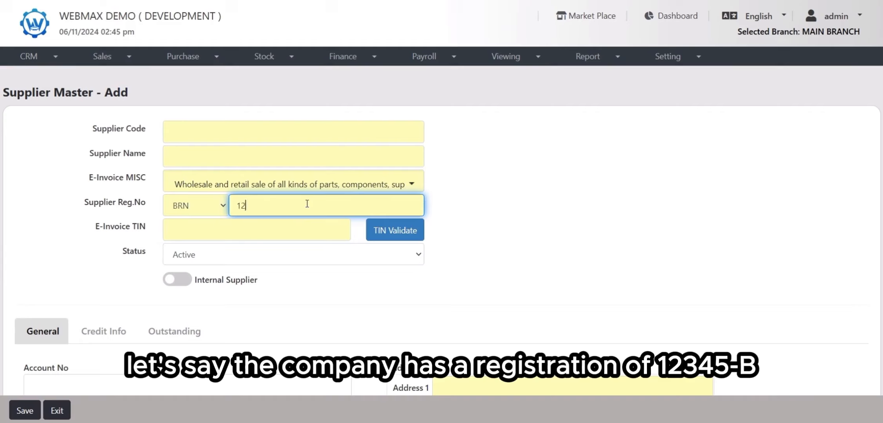
pyautogui.click(279, 233)
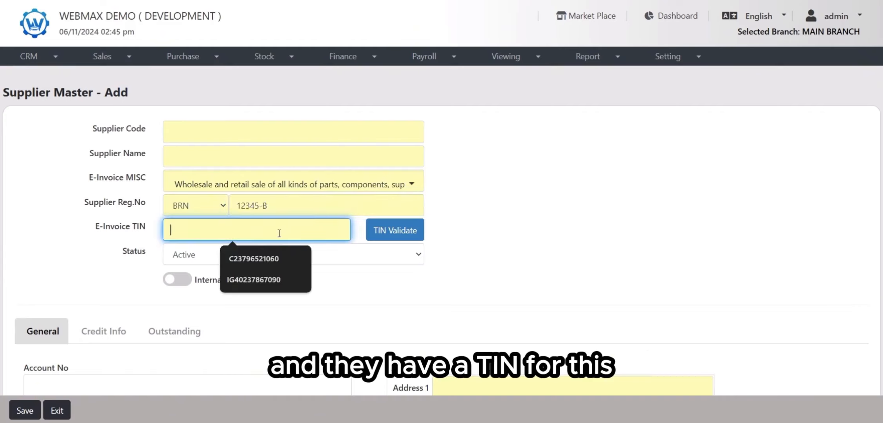
pyautogui.click(254, 279)
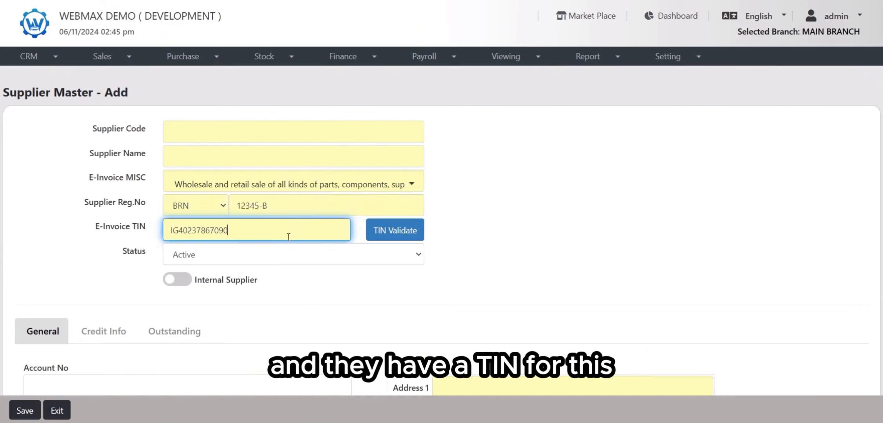
pyautogui.click(382, 240)
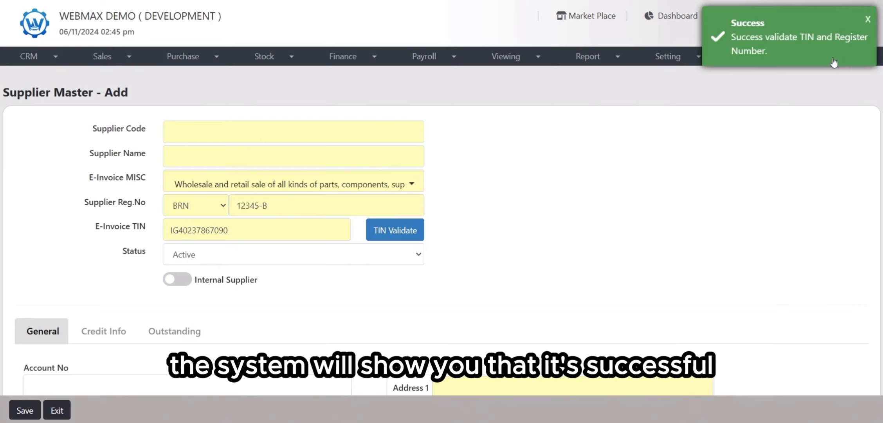
# Step: Enter supplier code 4000/30 and supplier name BGT SDN BHD
pyautogui.click(220, 131)
pyautogui.write('4000/30')
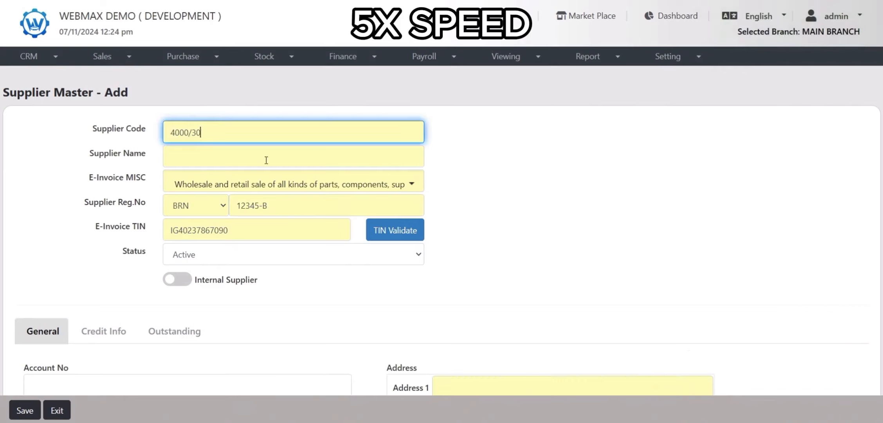
pyautogui.click(266, 160)
pyautogui.write('BGT SDN BHD')
# Step: Fill in the supplier's street address, the contact person's name and mobile number
pyautogui.scroll(-3, 501, 274)
pyautogui.click(500, 272)
pyautogui.scroll(-3, 224, 225)
pyautogui.click(225, 225)
pyautogui.write('Steve')
pyautogui.click(209, 256)
pyautogui.write('123456978')
# Step: Enter the supplier's city, choose state Selangor, and save the supplier
pyautogui.click(476, 250)
pyautogui.write('Kajang')
pyautogui.click(473, 277)
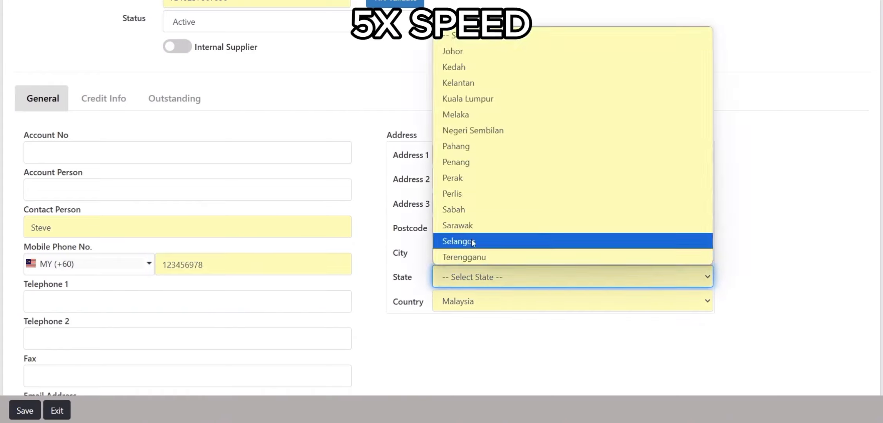
pyautogui.click(474, 242)
pyautogui.scroll(-3, 474, 242)
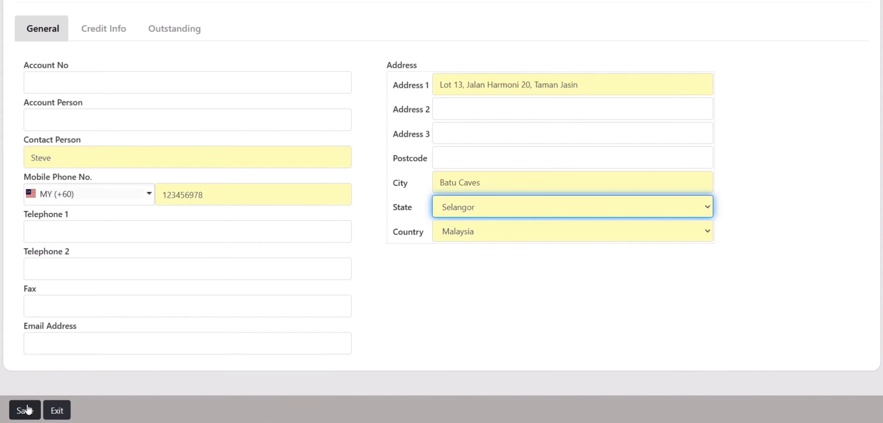
pyautogui.click(25, 409)
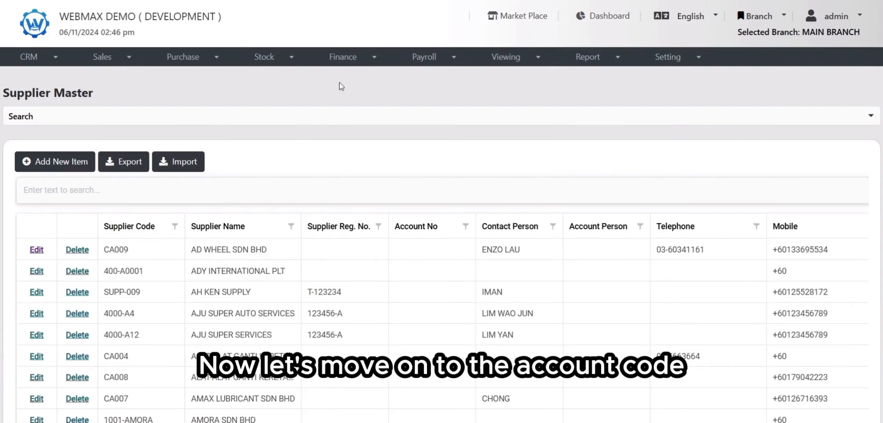
# Step: Start adding a new account and set its classification to 030 Repair and maintenance
pyautogui.click(354, 58)
pyautogui.click(361, 79)
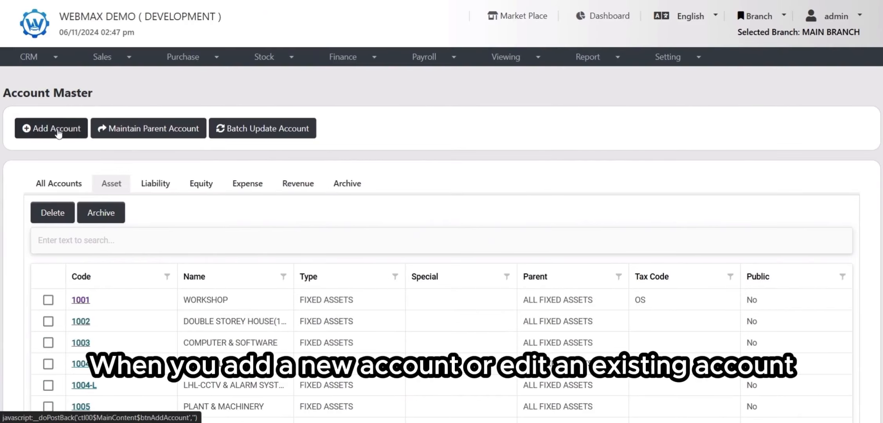
pyautogui.click(55, 128)
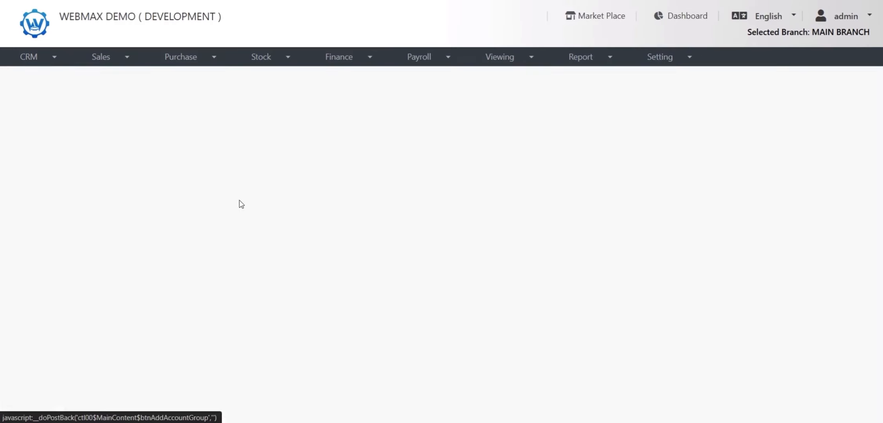
pyautogui.click(420, 213)
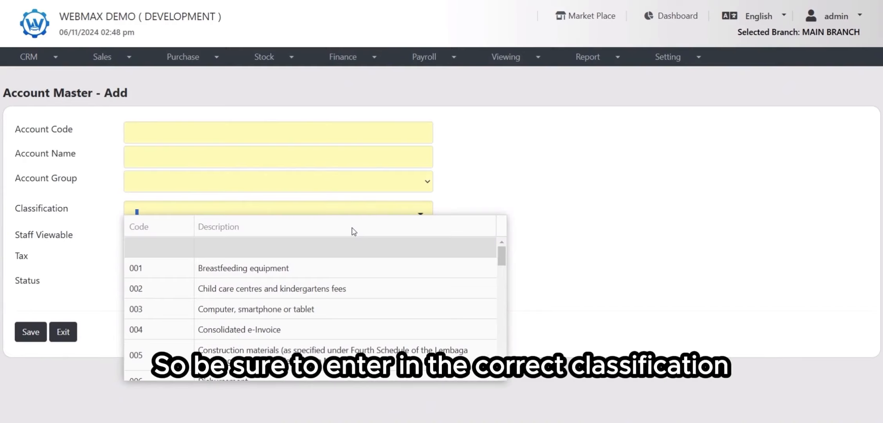
pyautogui.write('repa')
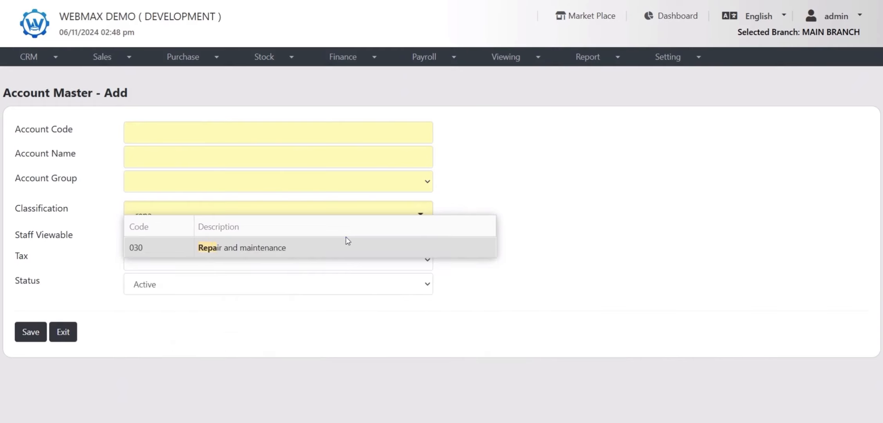
pyautogui.click(346, 246)
# Step: Enter account code RM-MBB, account name Repair and Maintenance - Maybank, and account group SALES
pyautogui.click(213, 133)
pyautogui.write('RM')
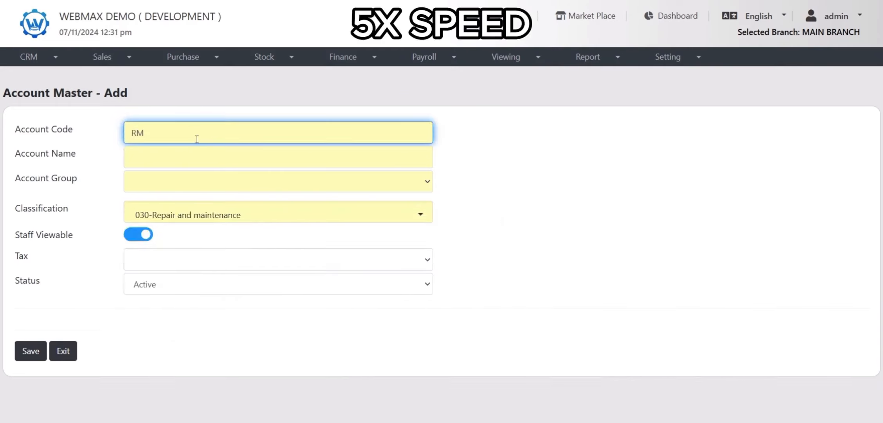
pyautogui.write('-MBB')
pyautogui.click(191, 153)
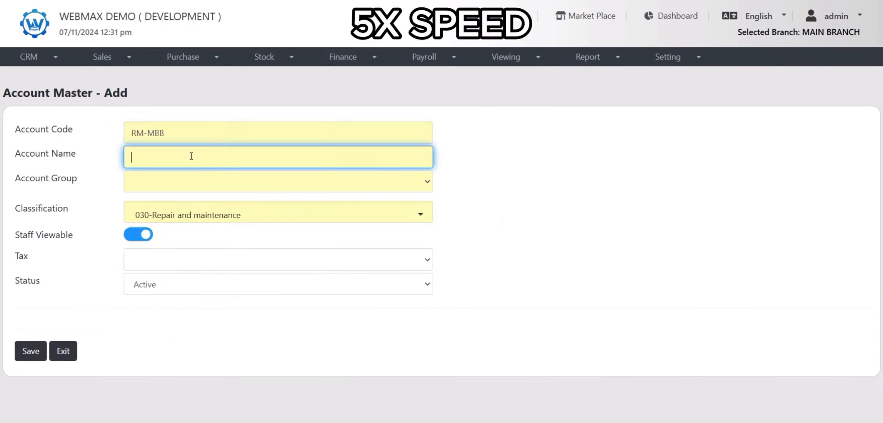
pyautogui.write('Repair and Maintenance - Maybank')
pyautogui.click(196, 181)
pyautogui.scroll(-1, 195, 282)
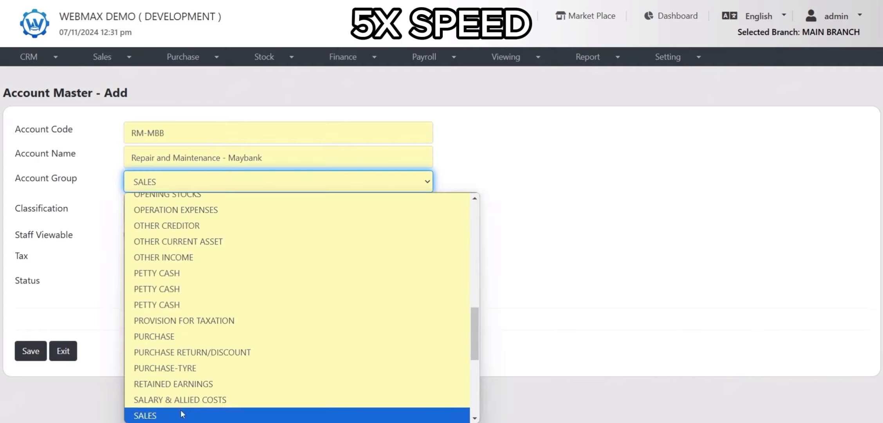
pyautogui.click(181, 414)
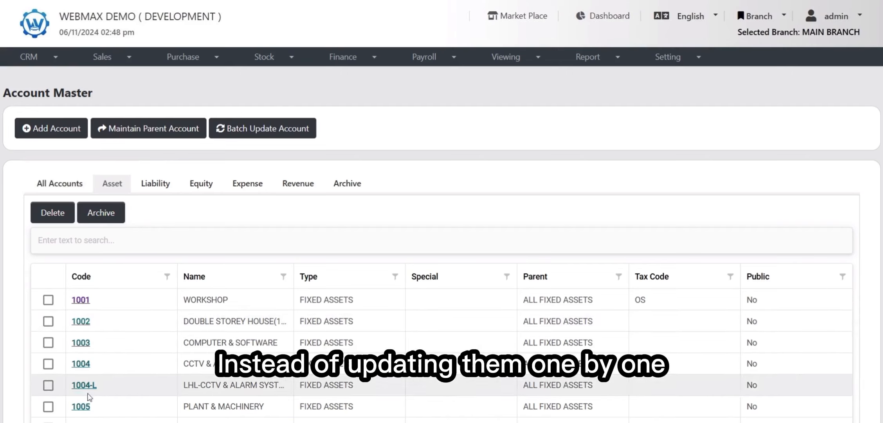
# Step: Open the batch account update and set SHARE CAPITAL1's e-invoice classification code to 038 Sports
pyautogui.click(267, 137)
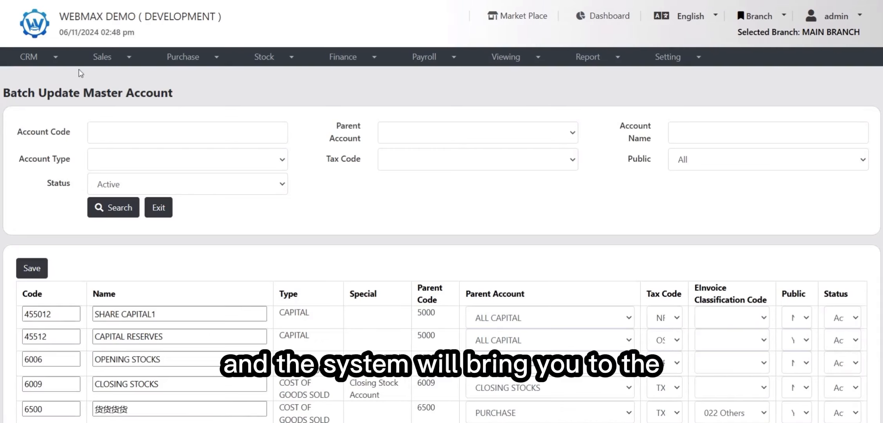
pyautogui.moveTo(12, 95); pyautogui.dragTo(135, 96)
pyautogui.click(184, 98)
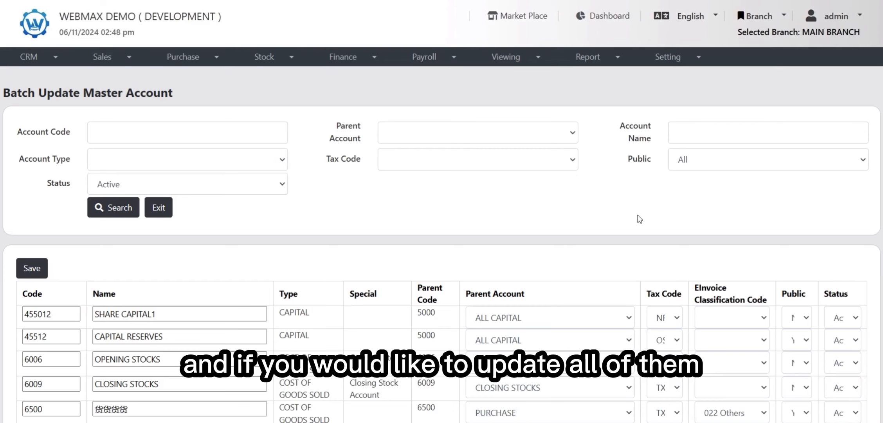
pyautogui.scroll(-2, 634, 216)
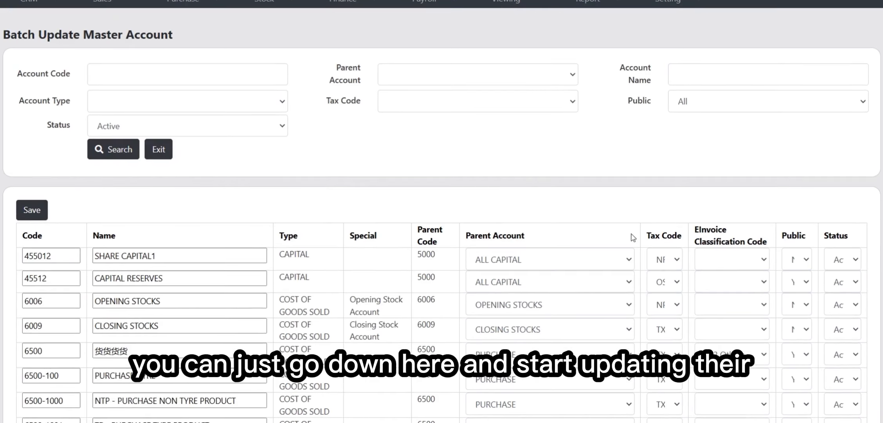
pyautogui.click(741, 259)
pyautogui.click(741, 258)
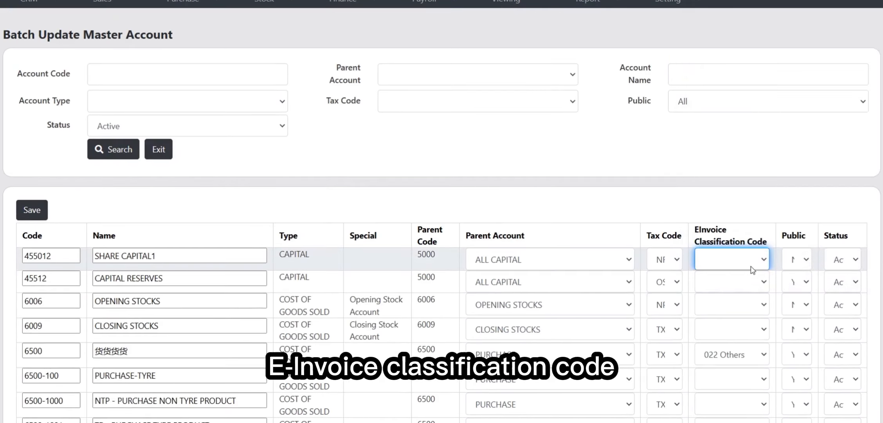
pyautogui.click(752, 268)
pyautogui.scroll(-5, 777, 204)
pyautogui.click(777, 203)
# Step: Set CAPITAL RESERVES to 015 Insurance - Takaful or life insurance and OPENING STOCKS to 003 Computer, smartphone or tablet, then save
pyautogui.click(733, 279)
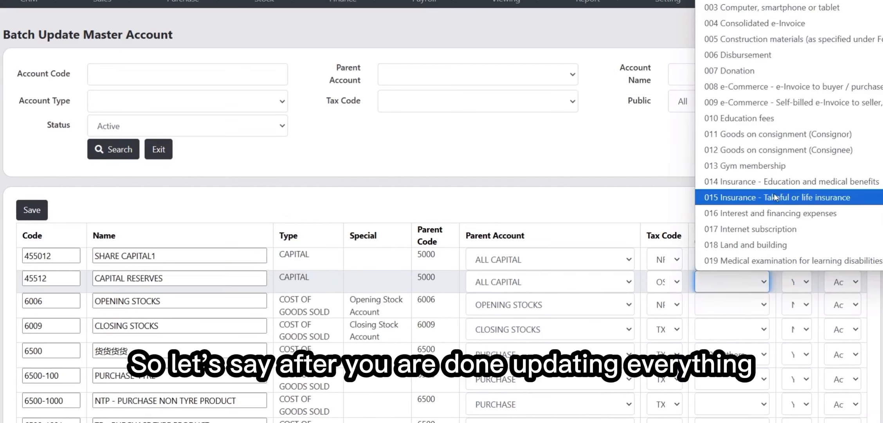
pyautogui.click(775, 197)
pyautogui.scroll(-5, 775, 196)
pyautogui.click(732, 130)
pyautogui.click(778, 194)
pyautogui.scroll(5, 732, 229)
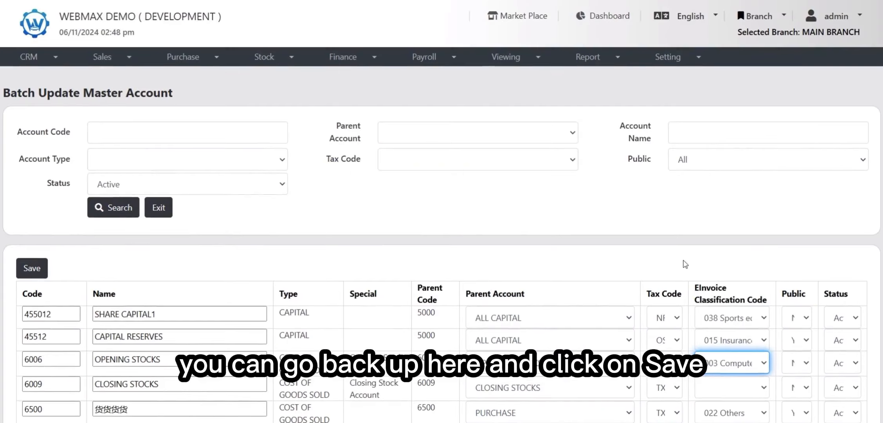
pyautogui.click(39, 269)
# Step: Exit the batch account update screen back to the account master list
pyautogui.click(501, 59)
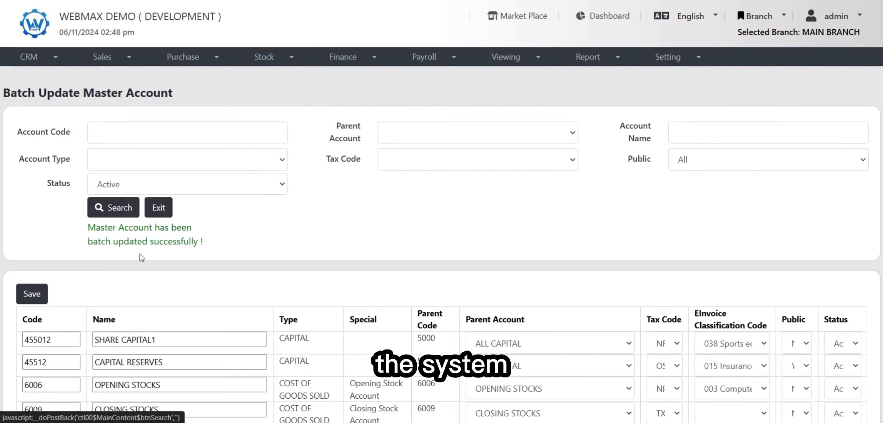
pyautogui.moveTo(88, 226); pyautogui.dragTo(105, 229)
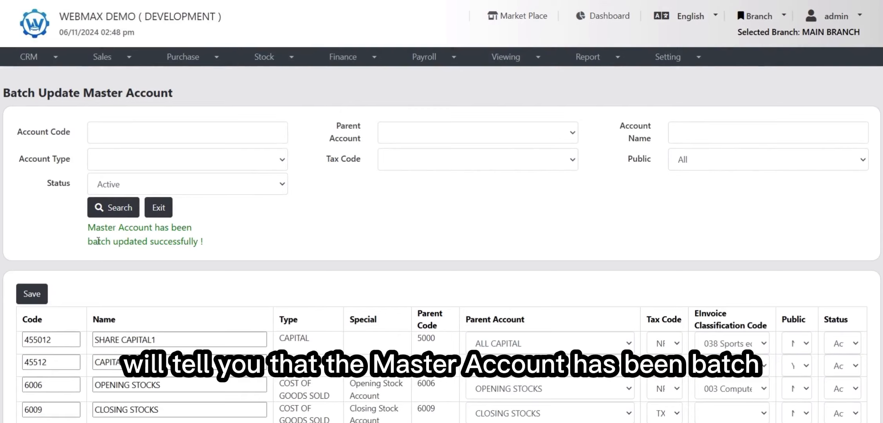
pyautogui.moveTo(93, 240); pyautogui.dragTo(210, 244)
pyautogui.click(221, 246)
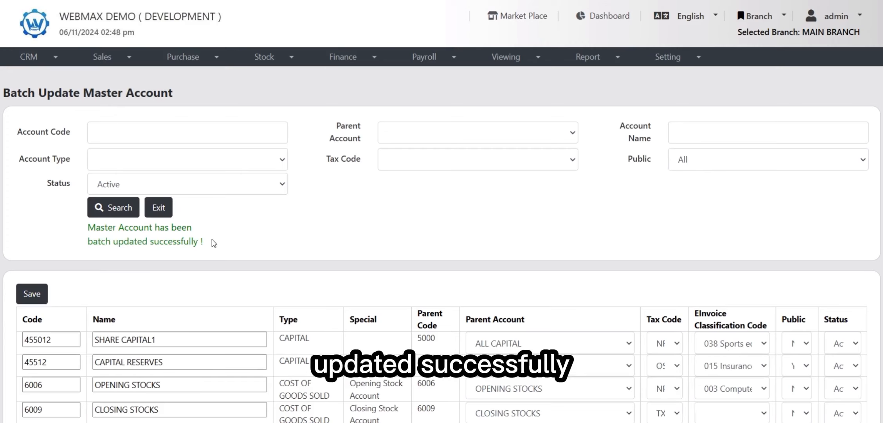
pyautogui.click(159, 210)
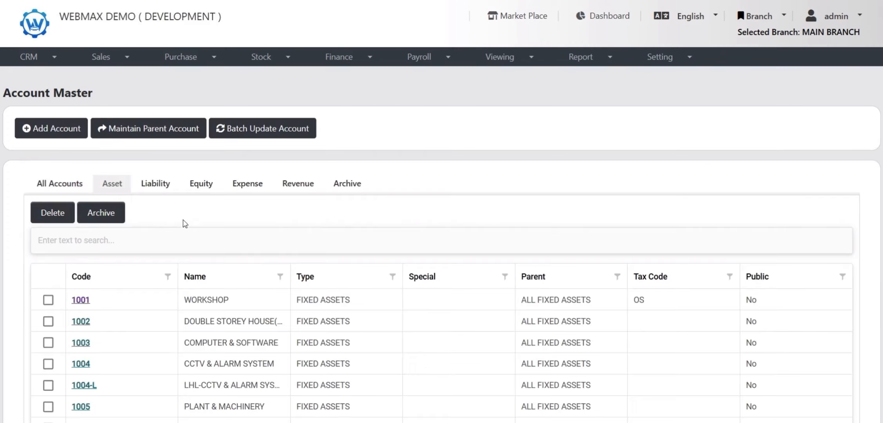
# Step: Open the payment method list and update the Cash payment type with e-invoice payment type 01 - Cash
pyautogui.click(343, 57)
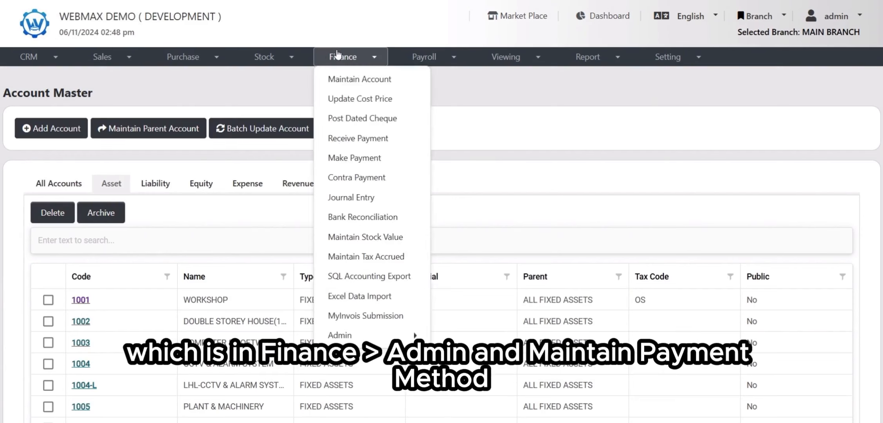
pyautogui.moveTo(365, 335)
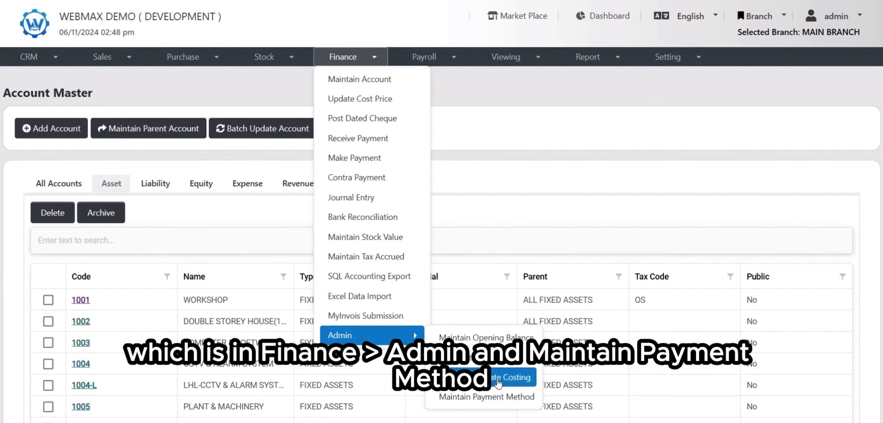
pyautogui.click(489, 395)
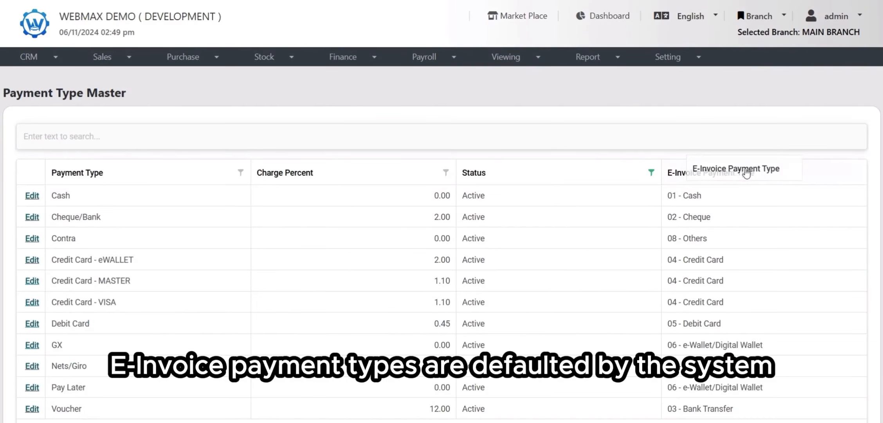
pyautogui.scroll(-1, 724, 212)
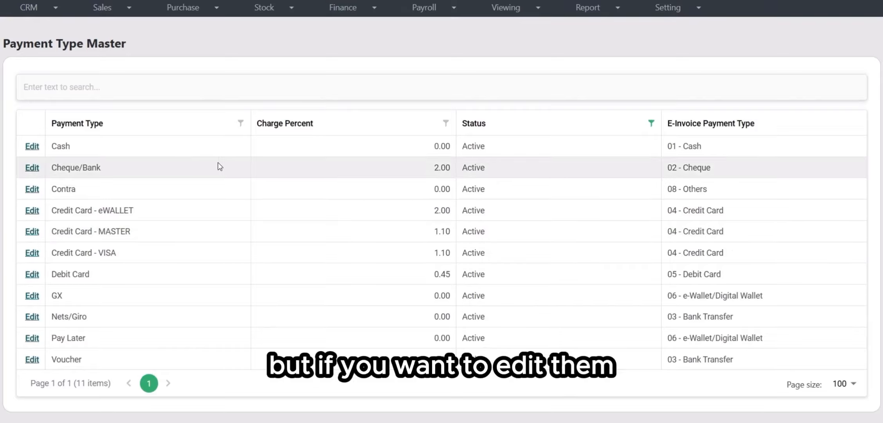
pyautogui.scroll(1, 88, 176)
pyautogui.click(32, 195)
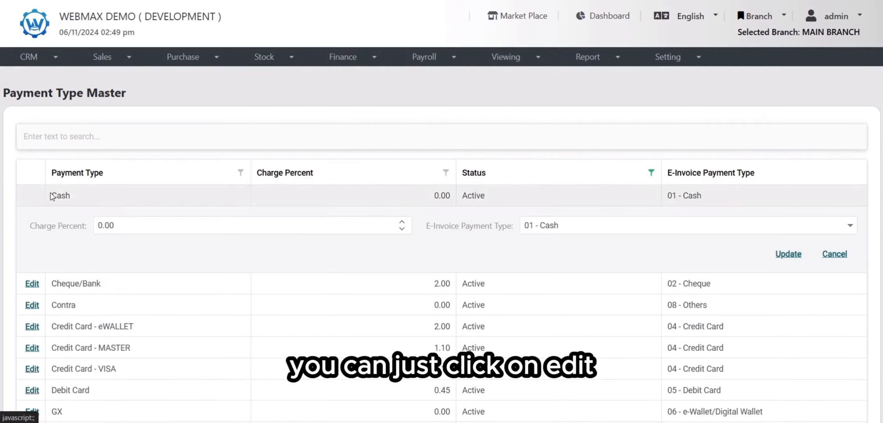
pyautogui.click(577, 224)
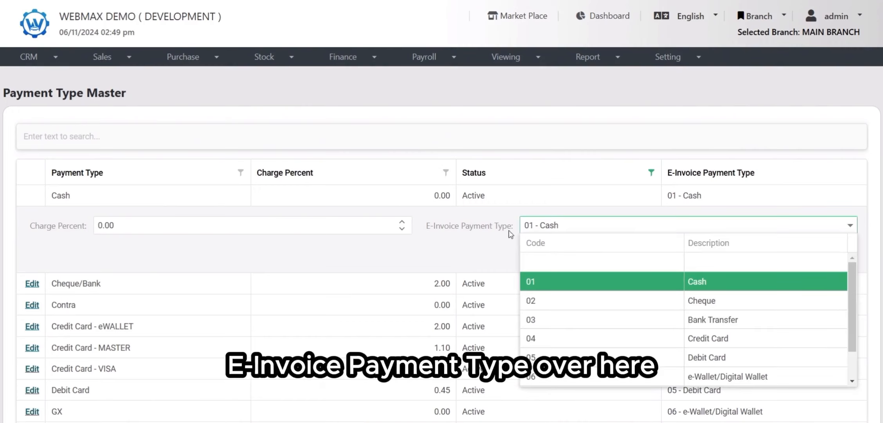
pyautogui.scroll(-3, 606, 276)
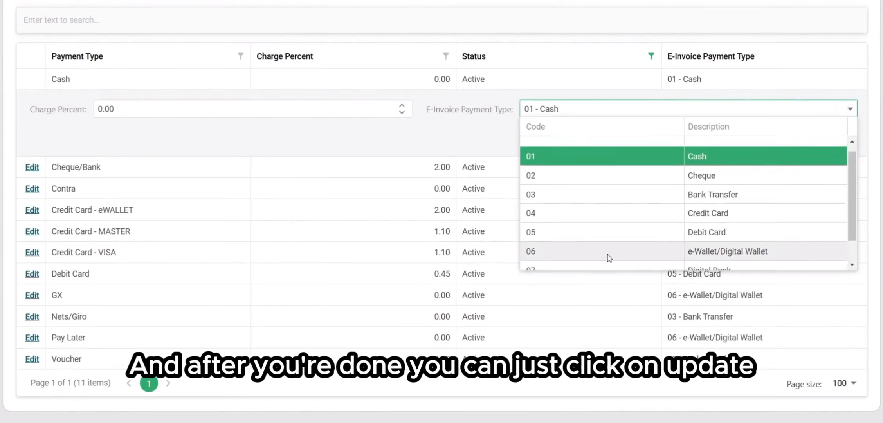
pyautogui.click(497, 145)
pyautogui.click(789, 138)
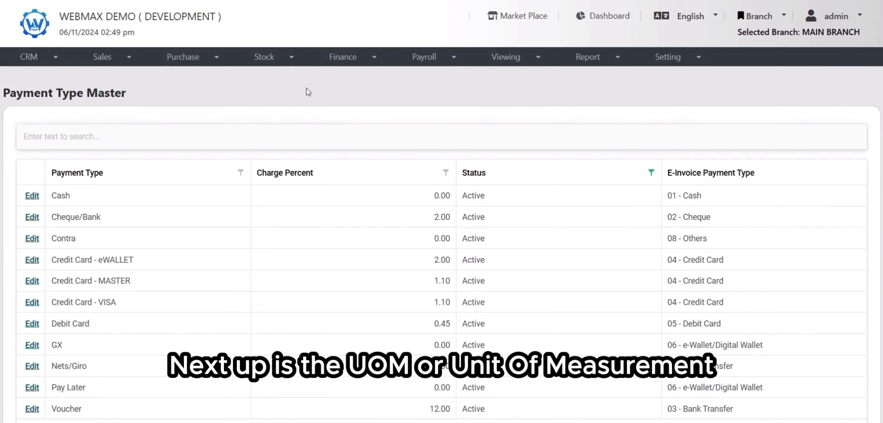
# Step: Open the UOM list in stock maintenance
pyautogui.click(285, 58)
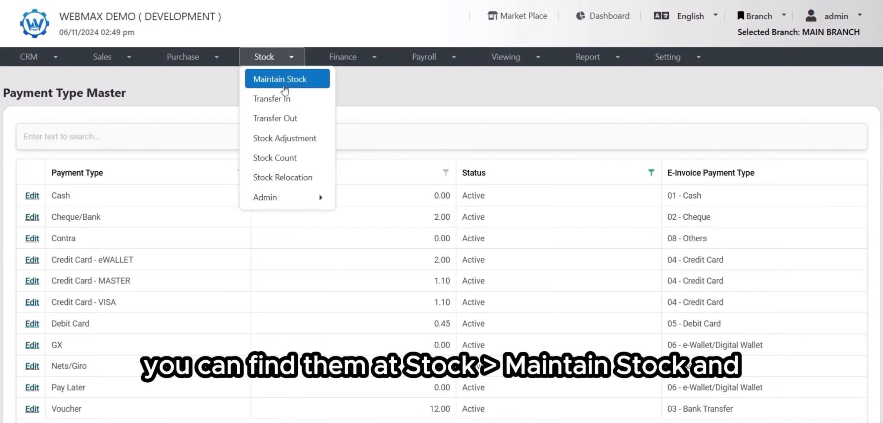
pyautogui.click(283, 81)
pyautogui.click(421, 133)
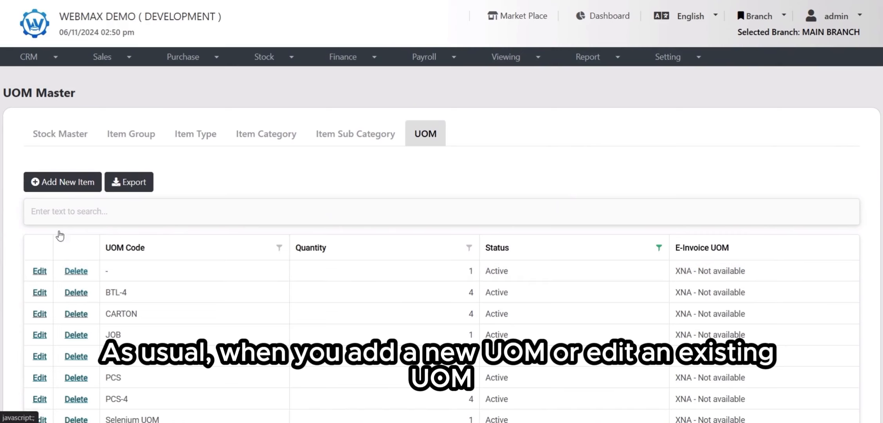
# Step: Try adding a new UOM with E-Invoice UOM set to XNA - Not available, then cancel the entry
pyautogui.click(55, 181)
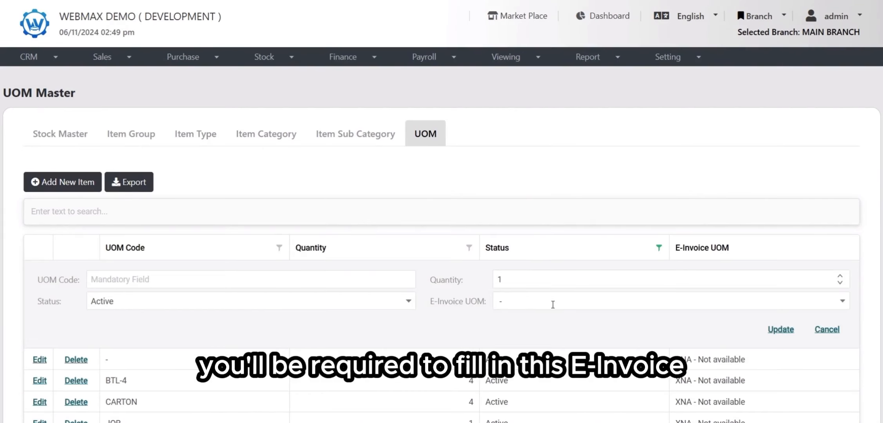
pyautogui.click(552, 309)
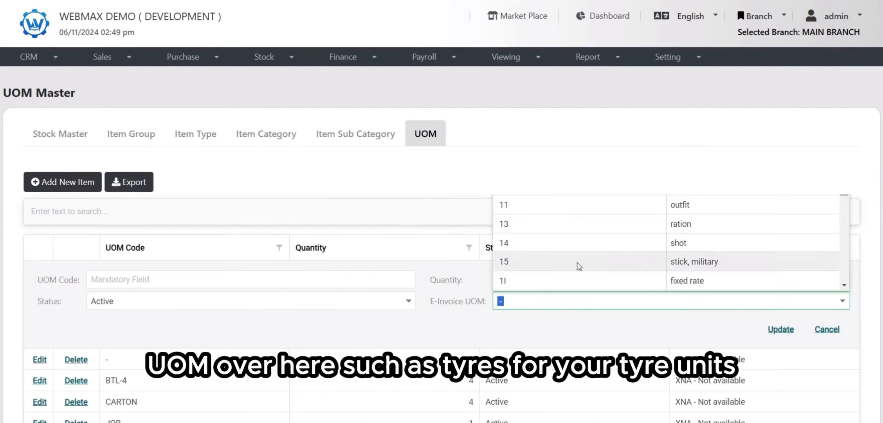
pyautogui.scroll(-1, 583, 263)
pyautogui.write('tyre')
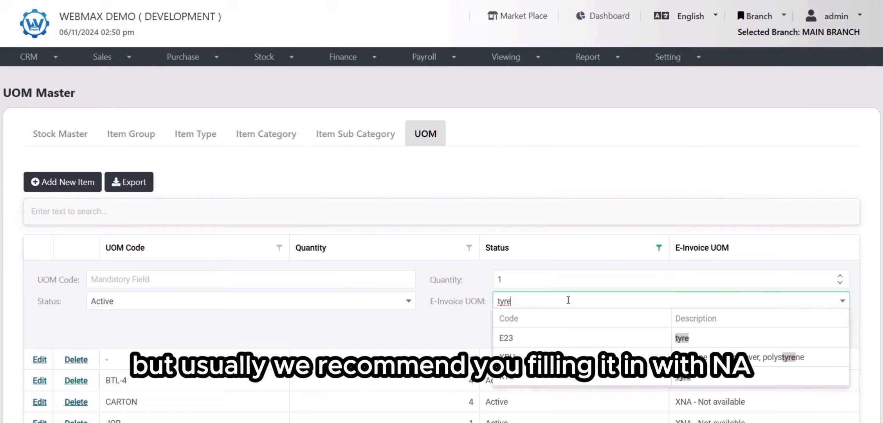
pyautogui.press('BackSpace')
pyautogui.press('BackSpace')
pyautogui.press('BackSpace')
pyautogui.press('BackSpace')
pyautogui.write('xna')
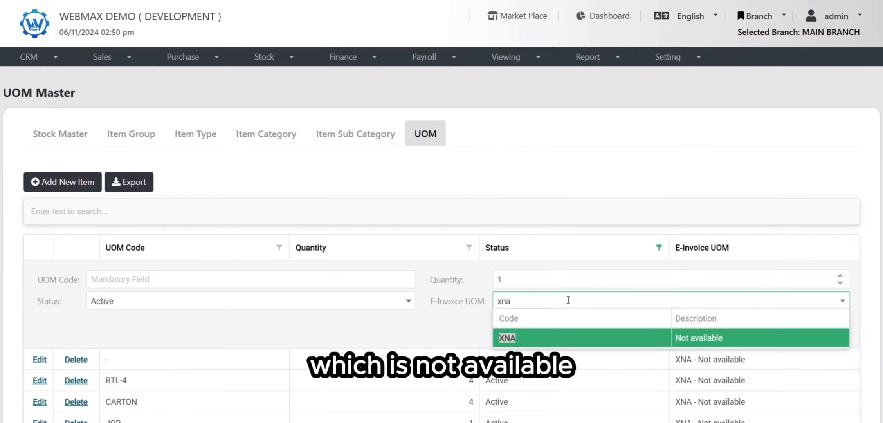
pyautogui.click(582, 338)
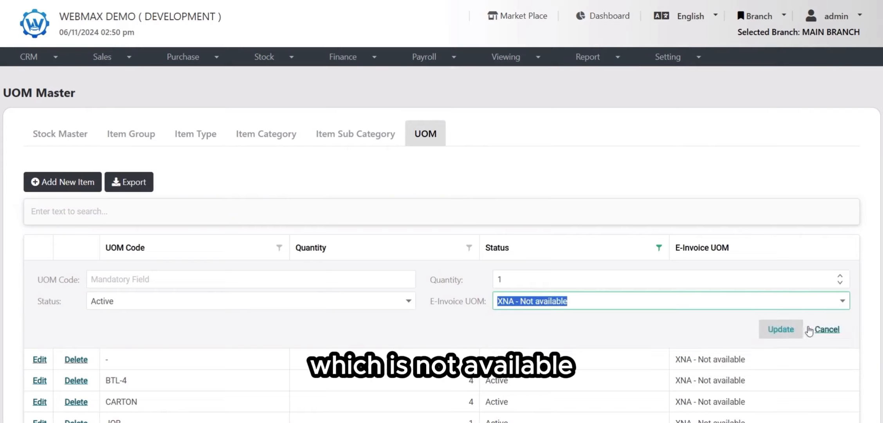
pyautogui.click(831, 331)
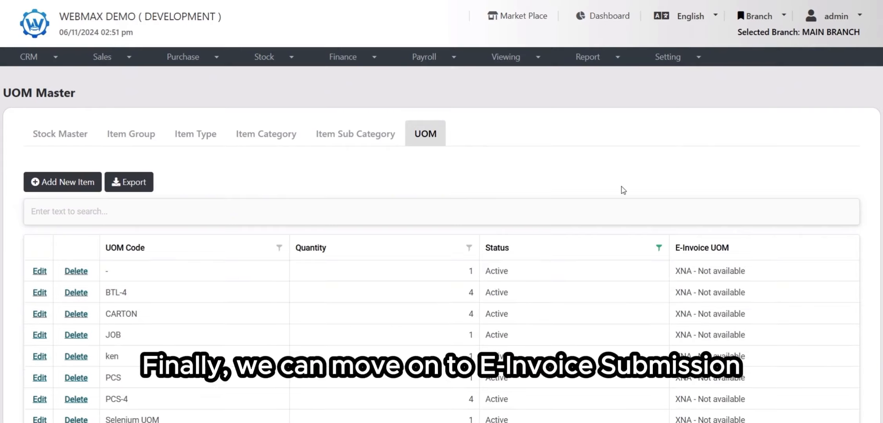
# Step: Open MyInvois Submission with MAIN BRANCH as the branch
pyautogui.click(364, 62)
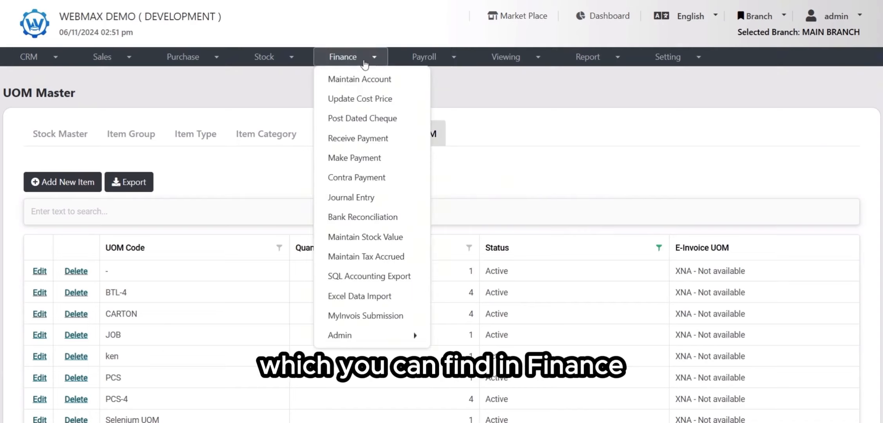
pyautogui.click(393, 319)
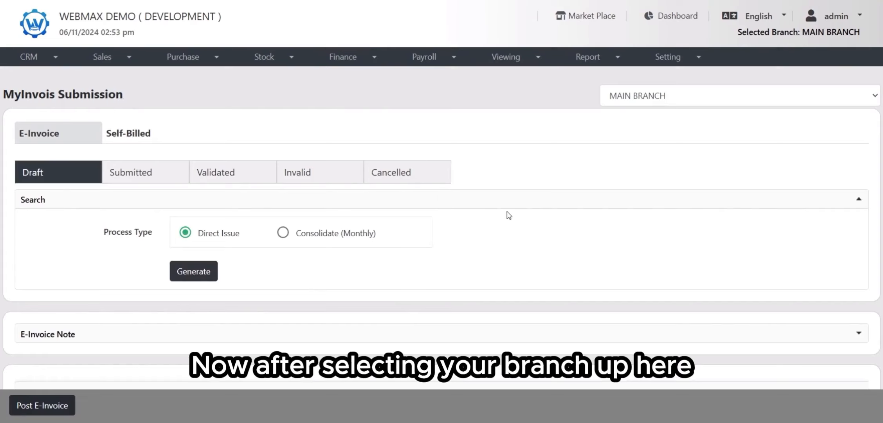
pyautogui.click(642, 95)
pyautogui.click(525, 219)
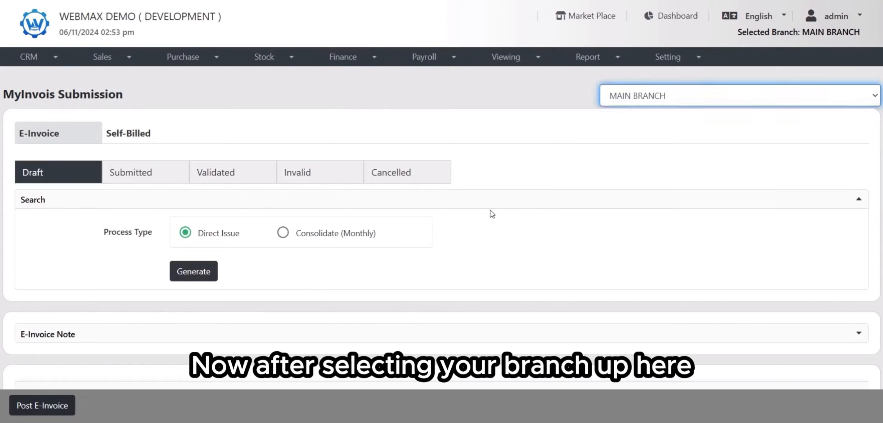
# Step: Switch the process type to Consolidate (Monthly) with date 2024 Nov and document type Invoice
pyautogui.scroll(-2, 167, 158)
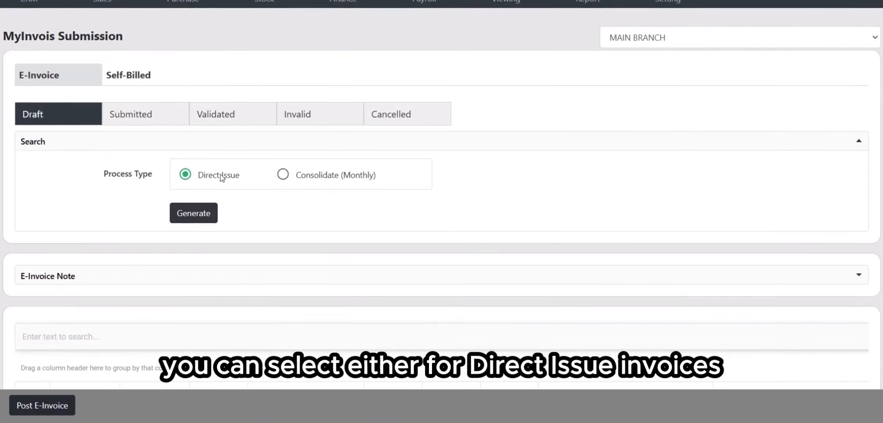
pyautogui.click(282, 174)
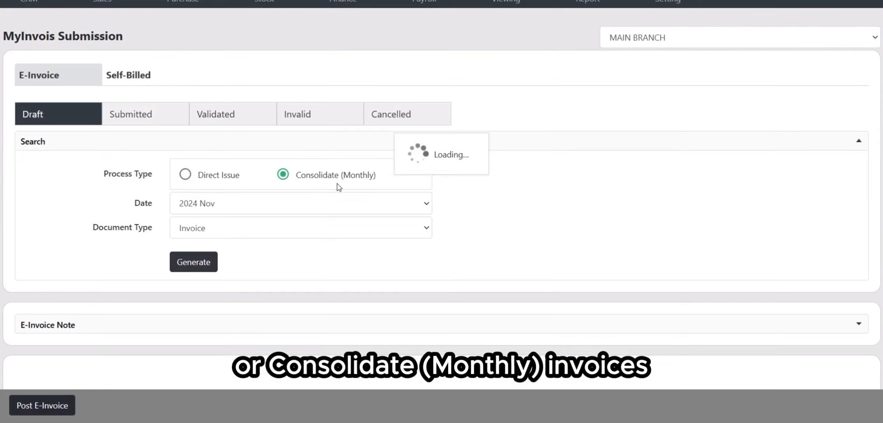
pyautogui.click(265, 209)
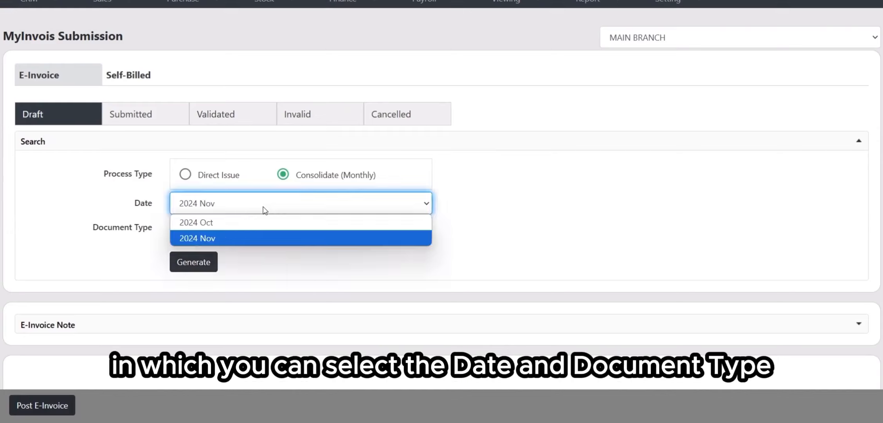
pyautogui.click(253, 235)
pyautogui.click(246, 232)
pyautogui.click(246, 231)
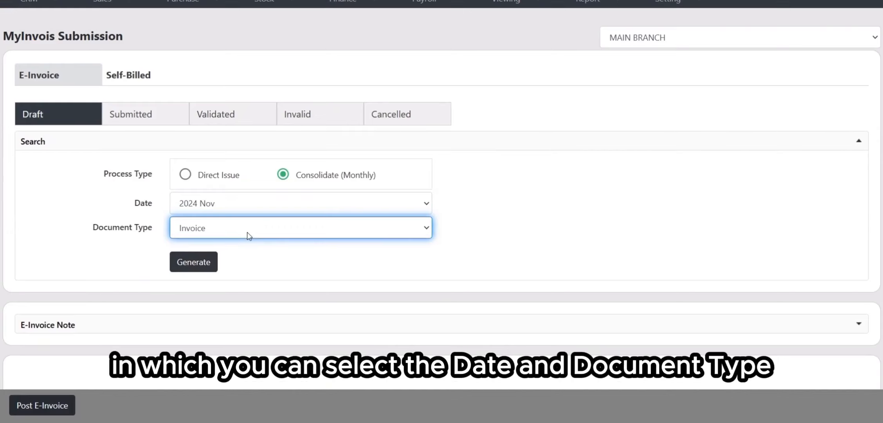
# Step: Generate draft e-invoices using the Direct Issue process type
pyautogui.click(216, 174)
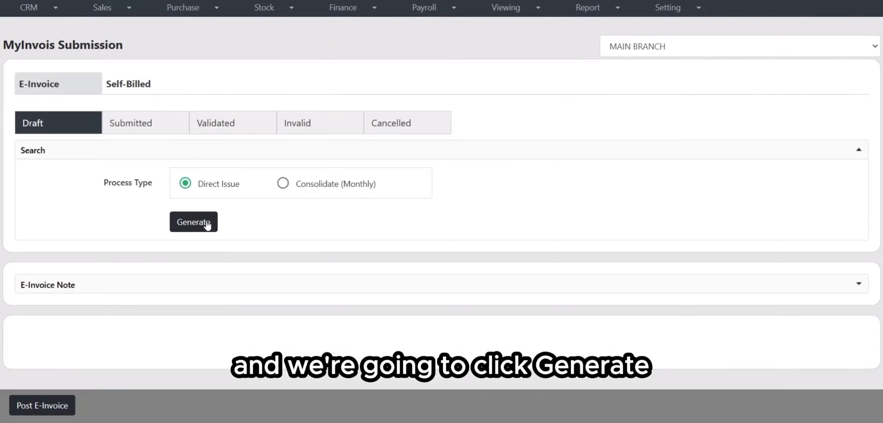
pyautogui.click(208, 225)
# Step: Review the generated drafts' document dates, numbers, customers, status and detail messages
pyautogui.scroll(-8, 227, 182)
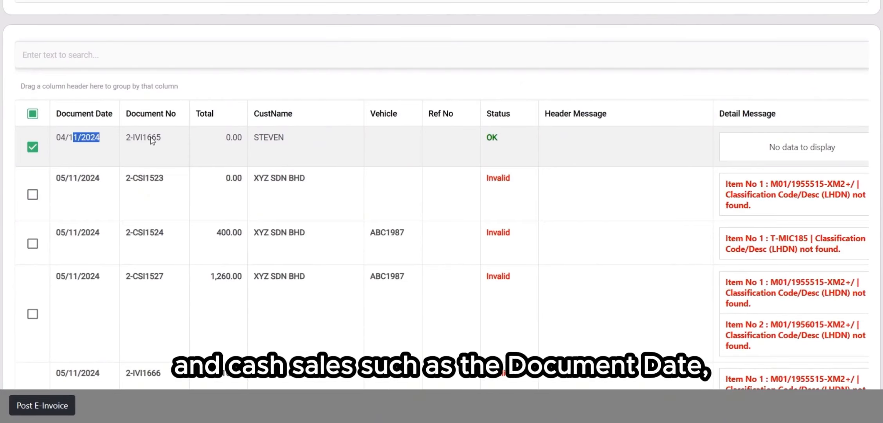
pyautogui.moveTo(148, 139); pyautogui.dragTo(172, 139)
pyautogui.moveTo(217, 234); pyautogui.dragTo(265, 297)
pyautogui.click(284, 247)
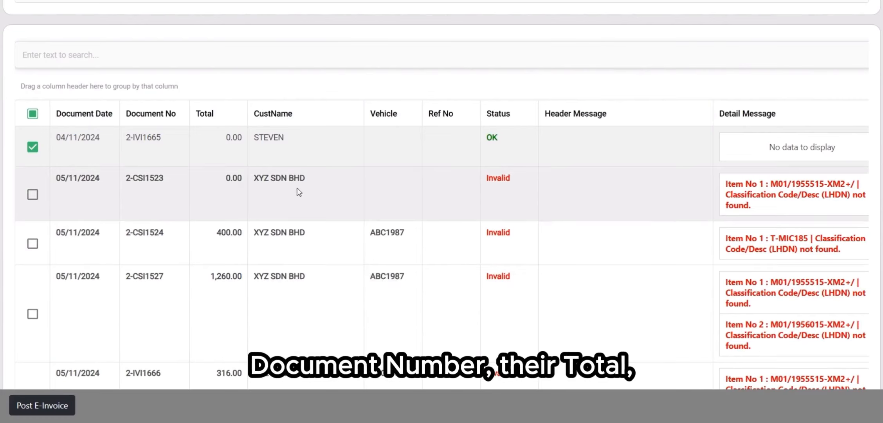
pyautogui.moveTo(299, 192); pyautogui.dragTo(377, 159)
pyautogui.click(528, 153)
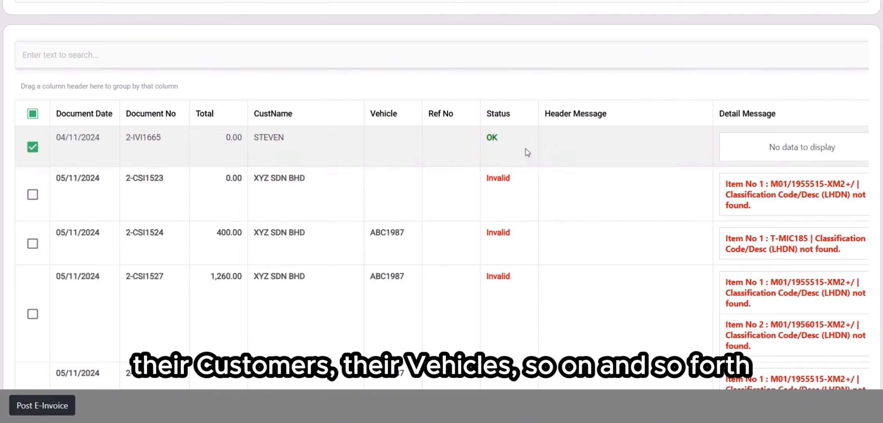
pyautogui.scroll(-2, 642, 139)
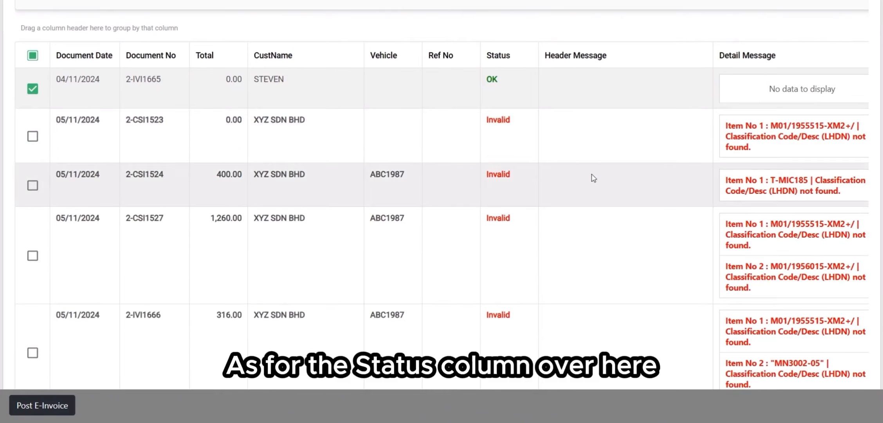
pyautogui.moveTo(489, 58); pyautogui.dragTo(517, 61)
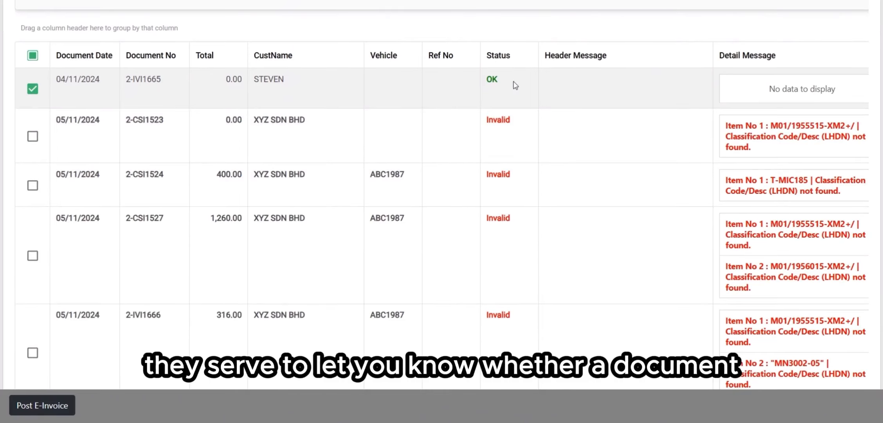
pyautogui.scroll(2, 205, 111)
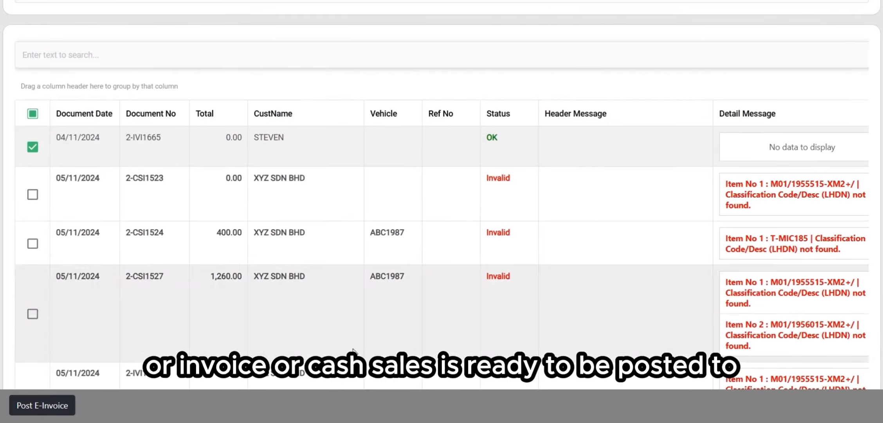
pyautogui.scroll(-2, 524, 137)
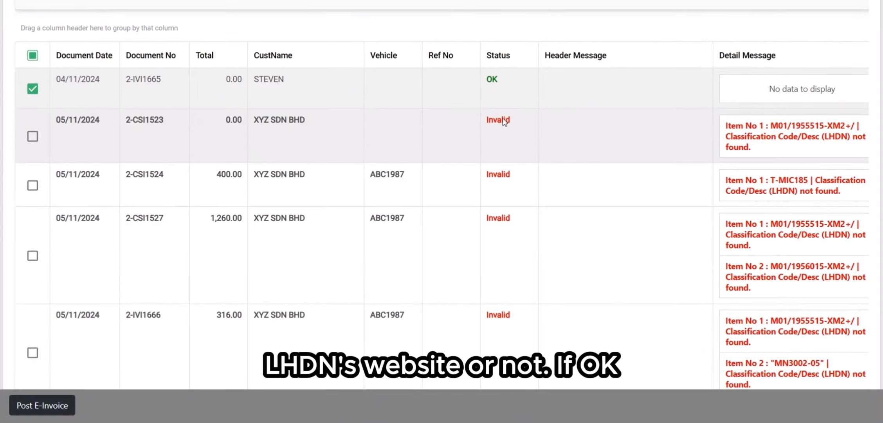
# Step: Examine each draft's status and the detail messages explaining why invalid drafts cannot be posted
pyautogui.moveTo(487, 82); pyautogui.dragTo(492, 81)
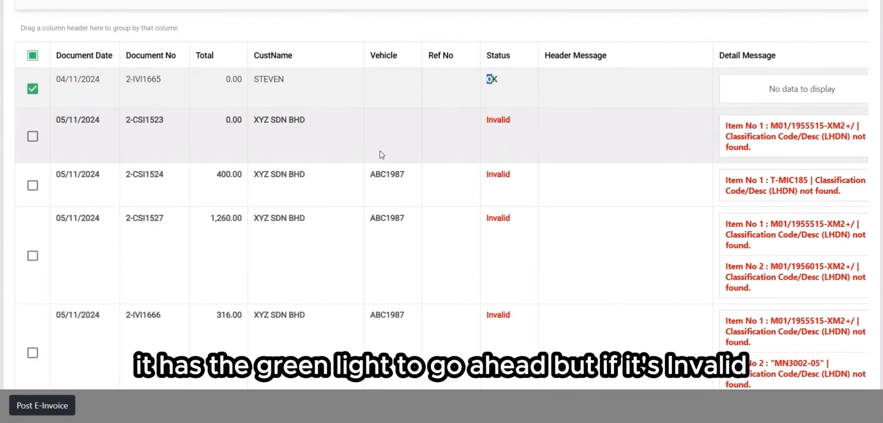
pyautogui.moveTo(493, 121); pyautogui.dragTo(487, 121)
pyautogui.click(666, 138)
pyautogui.hscroll(1, 788, 150)
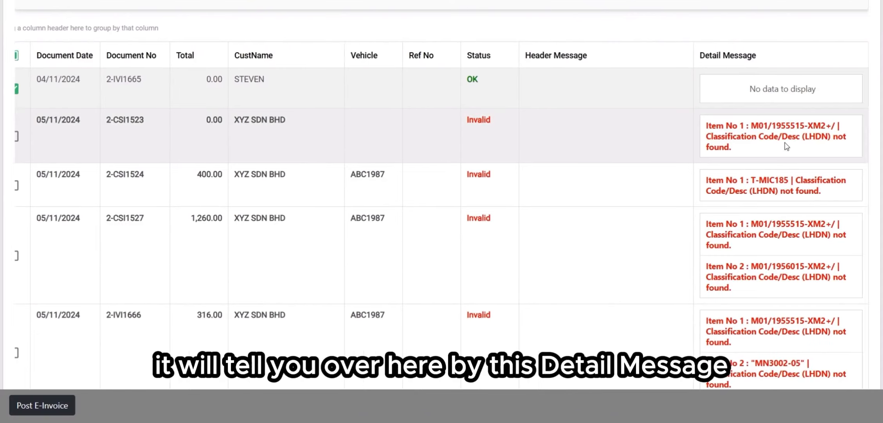
pyautogui.moveTo(759, 148); pyautogui.dragTo(707, 126)
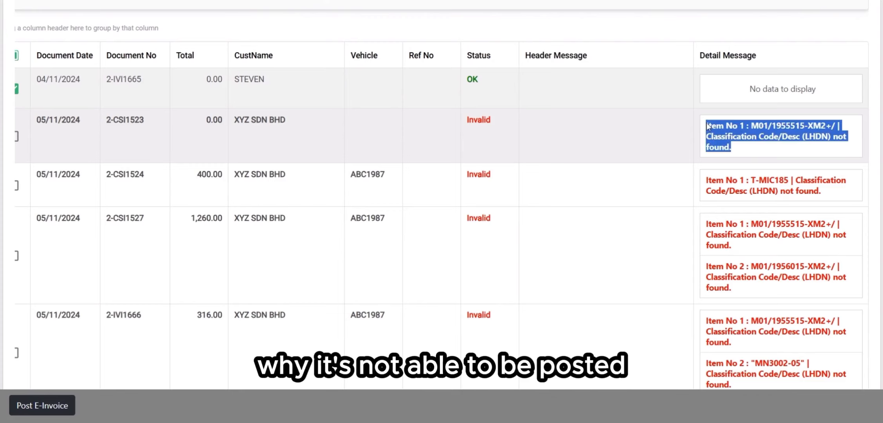
pyautogui.click(676, 139)
pyautogui.hscroll(-1, 639, 142)
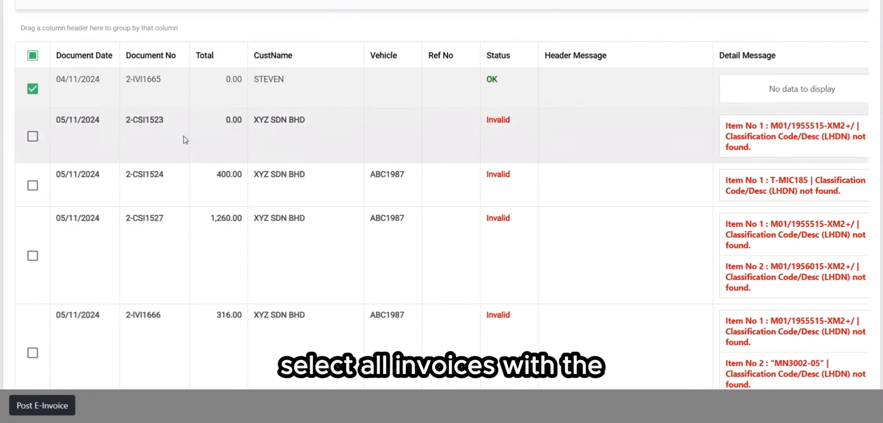
pyautogui.scroll(-15, 103, 352)
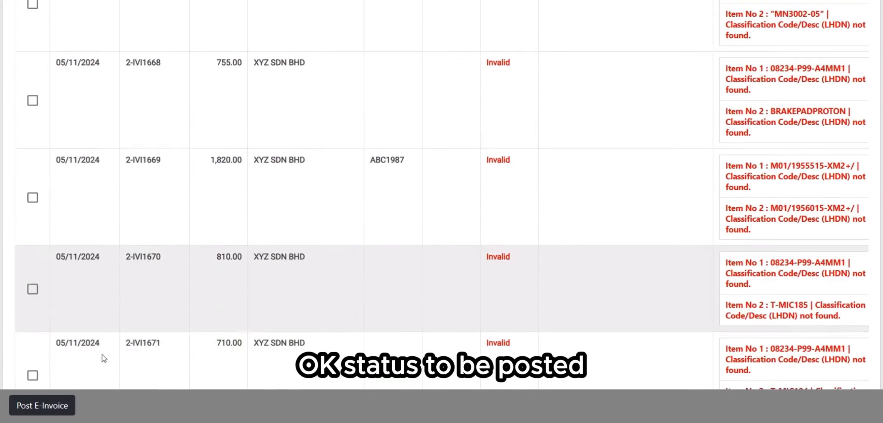
pyautogui.scroll(15, 134, 283)
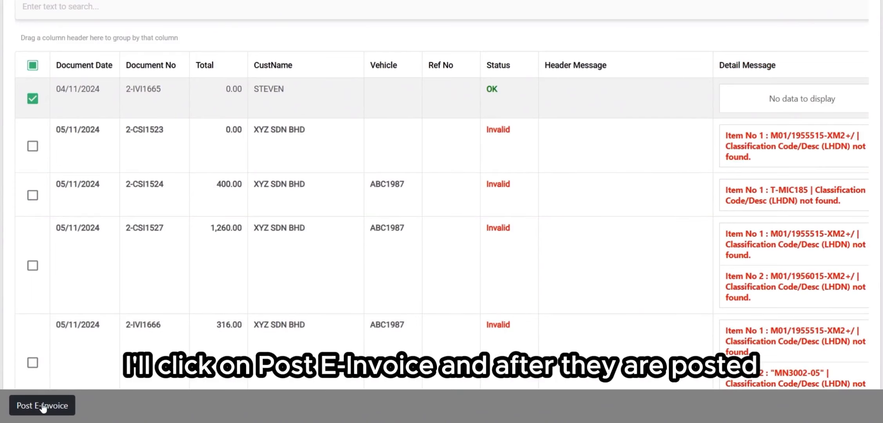
# Step: Post the selected OK draft as an e-invoice and open the Submitted tab
pyautogui.click(42, 405)
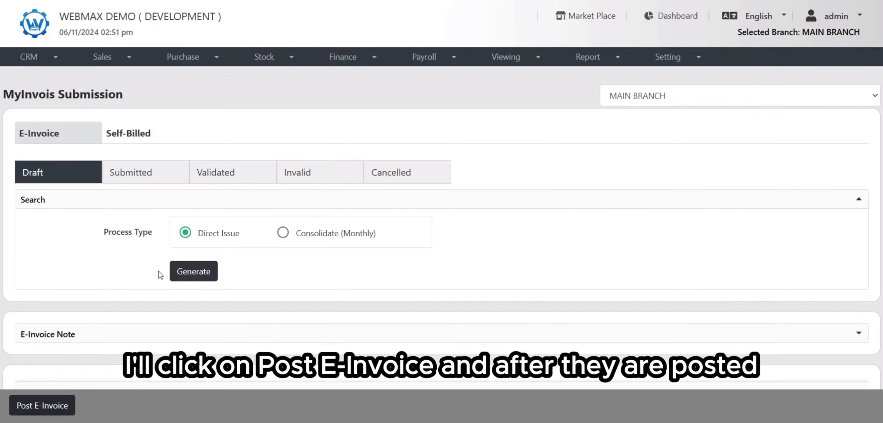
pyautogui.click(148, 171)
pyautogui.scroll(-10, 163, 152)
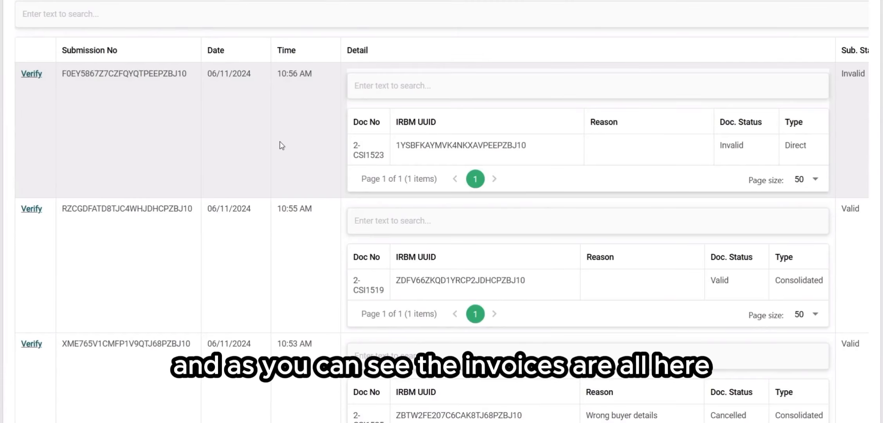
# Step: Verify the most recent submission in the Submitted list
pyautogui.scroll(2, 297, 165)
pyautogui.scroll(-5, 470, 199)
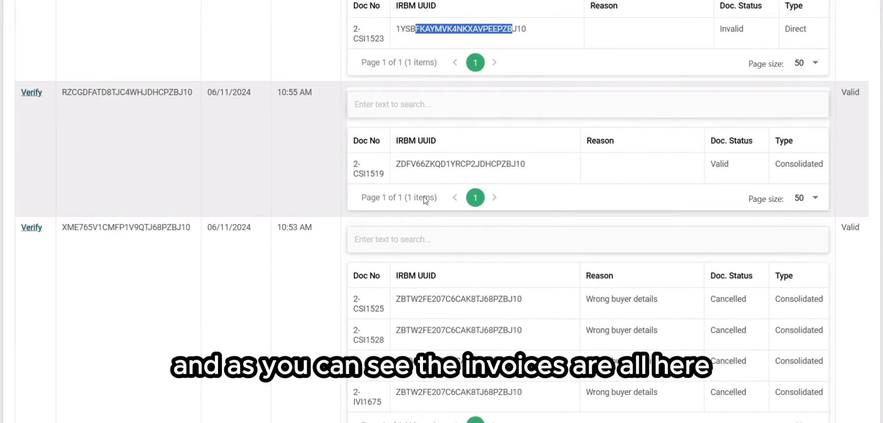
pyautogui.scroll(10, 325, 235)
pyautogui.scroll(-2, 264, 296)
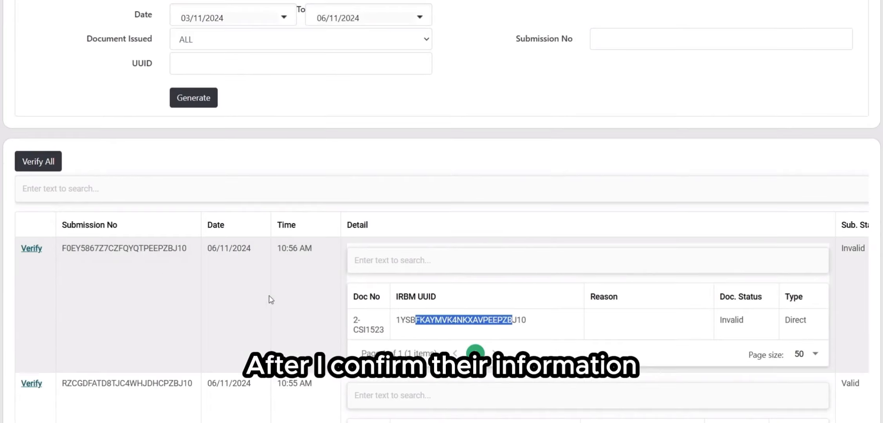
pyautogui.click(31, 250)
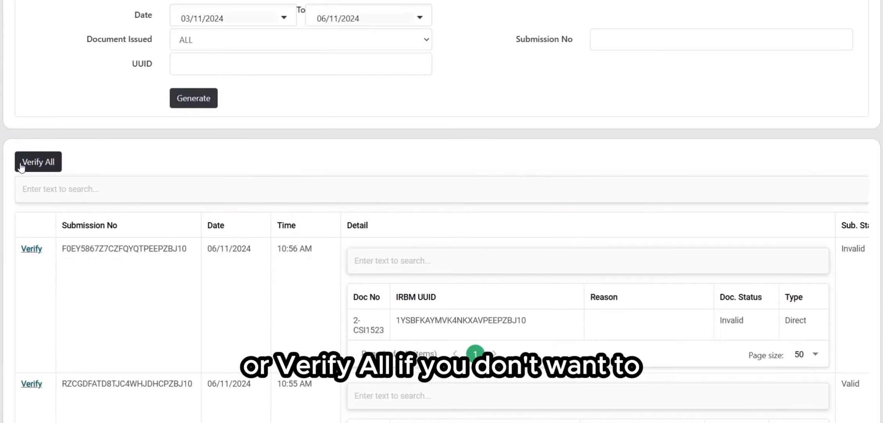
pyautogui.scroll(5, 130, 172)
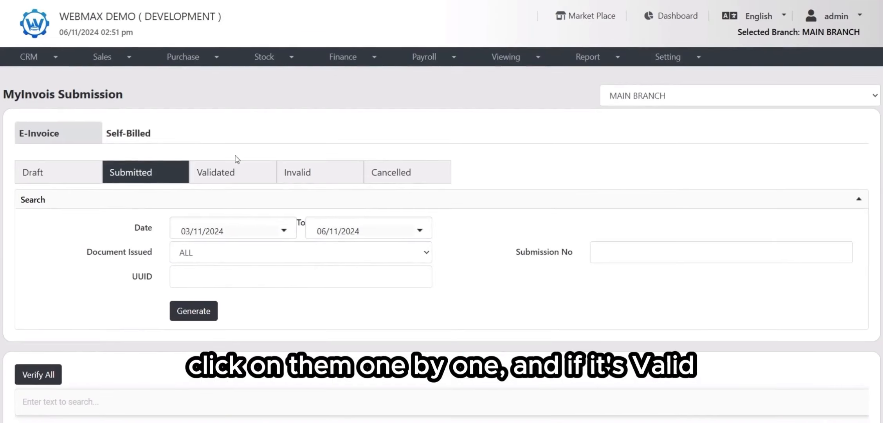
# Step: Open the Validated tab and review its validated submission
pyautogui.click(229, 176)
pyautogui.scroll(-4, 235, 172)
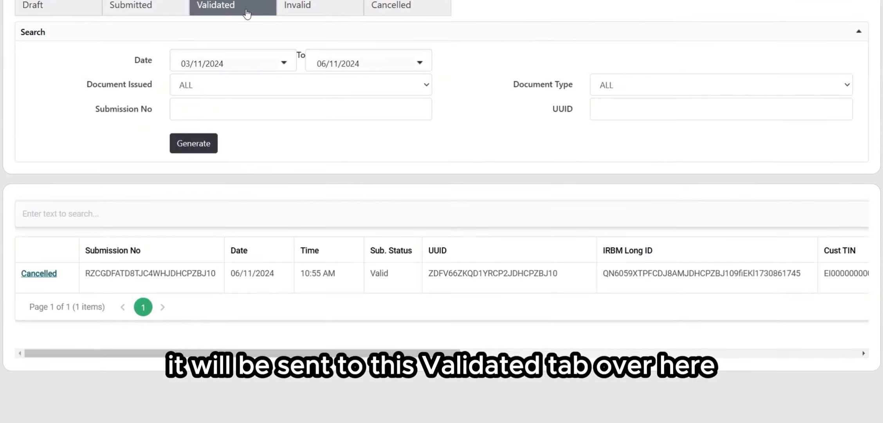
pyautogui.scroll(1, 238, 16)
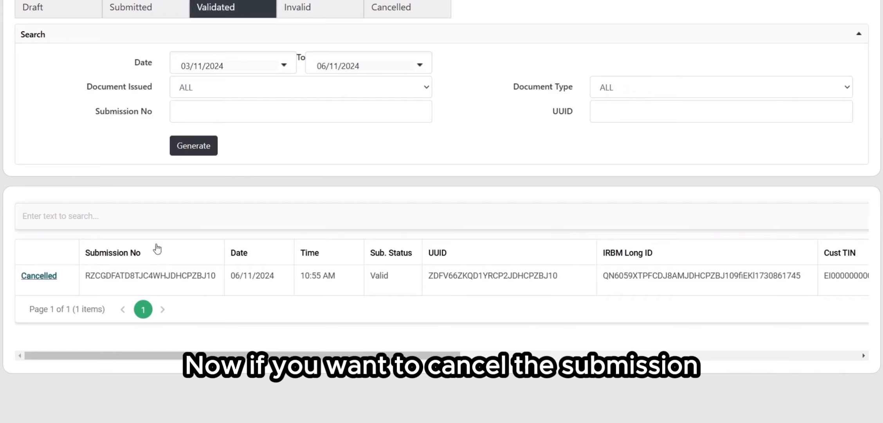
pyautogui.click(55, 277)
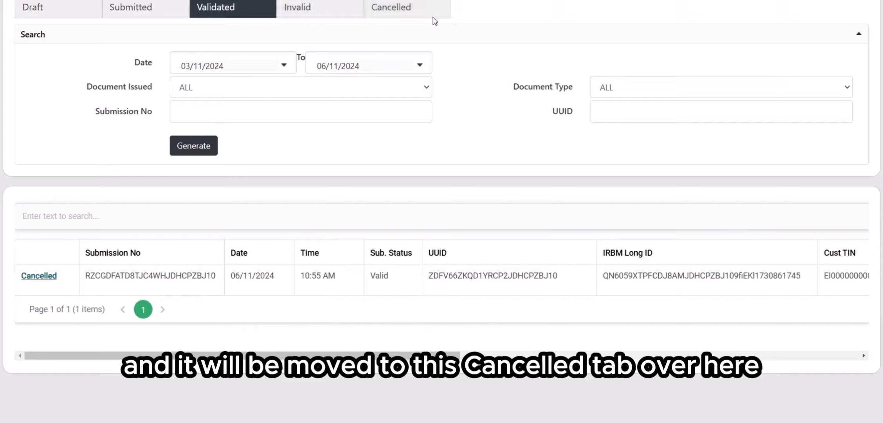
# Step: Browse the Invalid and Cancelled tabs to review their submissions
pyautogui.click(313, 16)
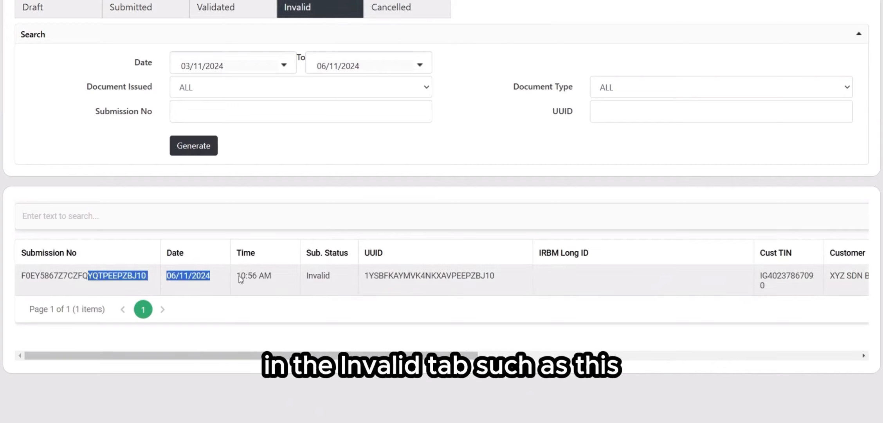
pyautogui.moveTo(239, 275); pyautogui.dragTo(272, 276)
pyautogui.click(389, 16)
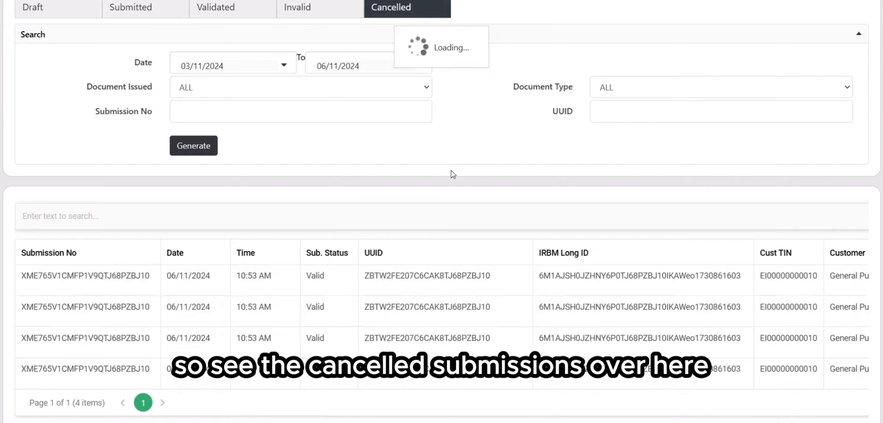
pyautogui.scroll(-2, 451, 170)
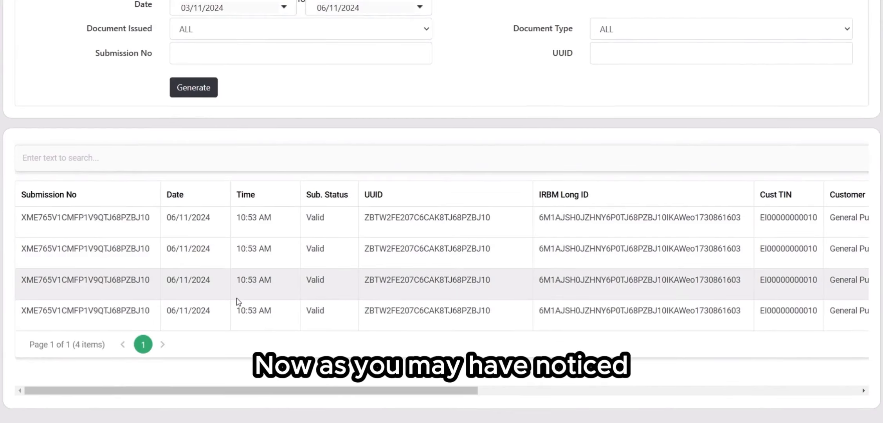
pyautogui.scroll(5, 239, 293)
pyautogui.click(325, 173)
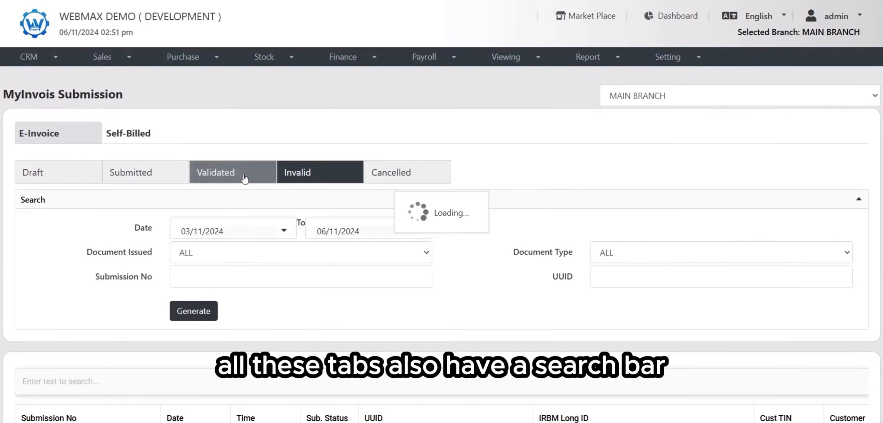
# Step: Return to the Submitted tab and inspect its UUID and date range search filters
pyautogui.click(140, 173)
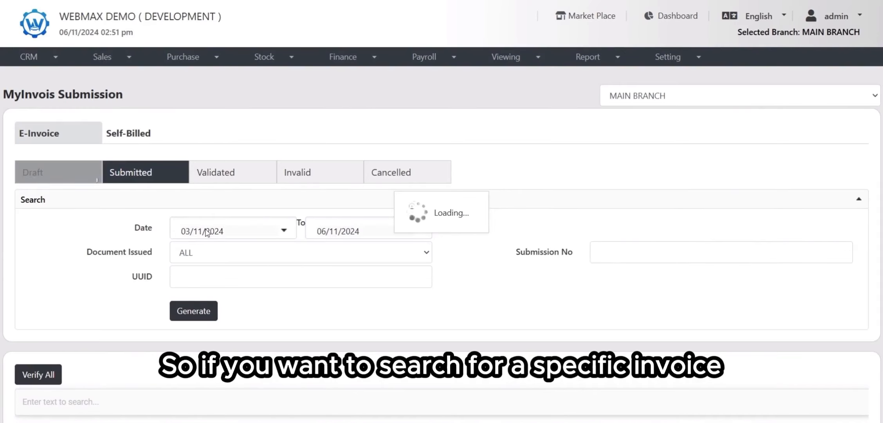
pyautogui.click(366, 277)
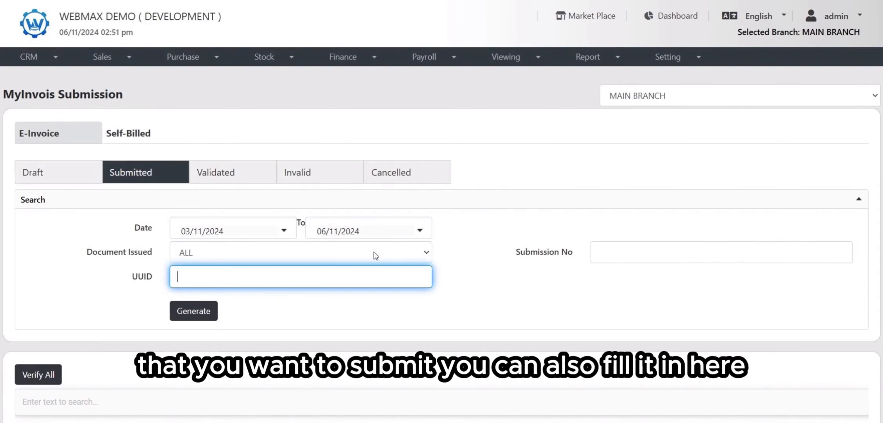
pyautogui.click(285, 230)
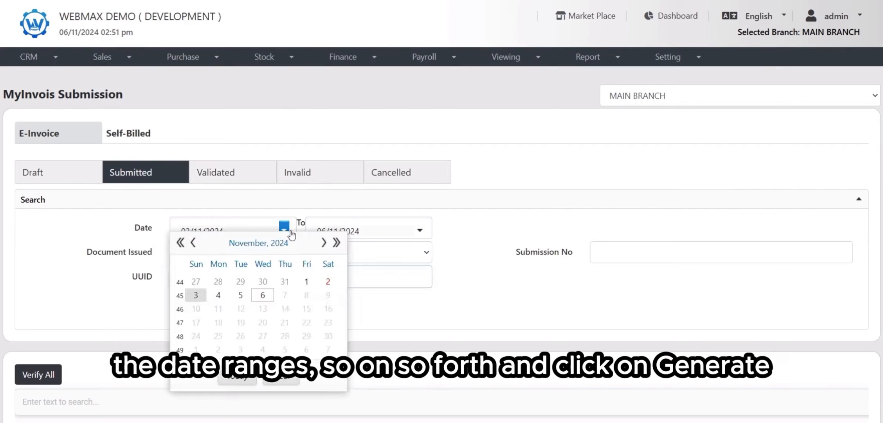
pyautogui.click(421, 306)
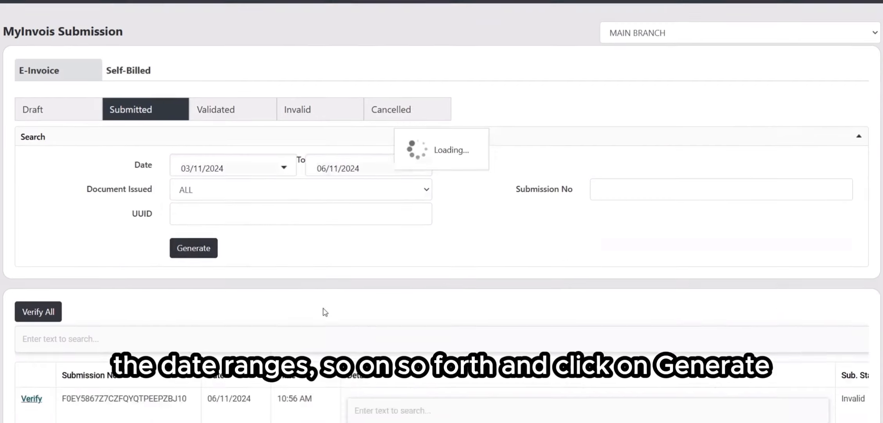
pyautogui.scroll(3, 315, 234)
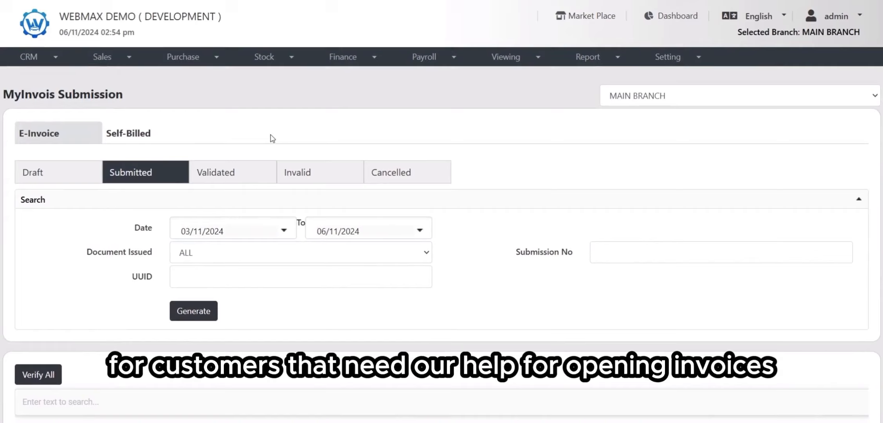
# Step: Open the Self-Billed section and view its Draft tab with the process type options
pyautogui.click(163, 135)
pyautogui.scroll(-3, 219, 196)
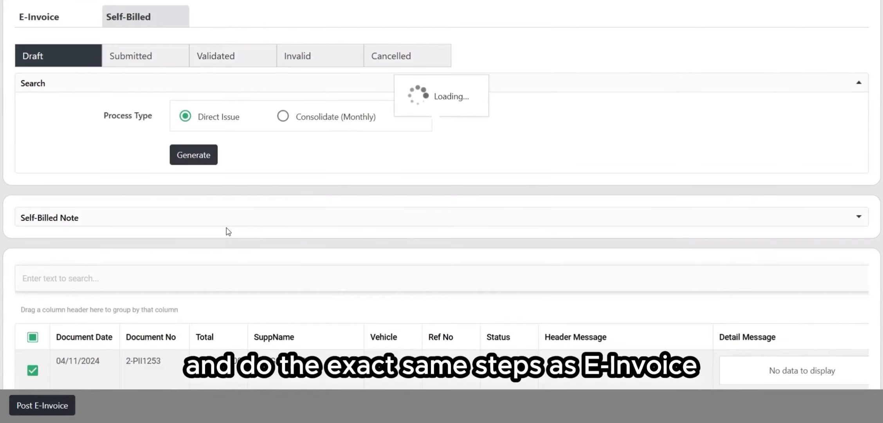
pyautogui.scroll(-4, 228, 231)
pyautogui.scroll(7, 274, 212)
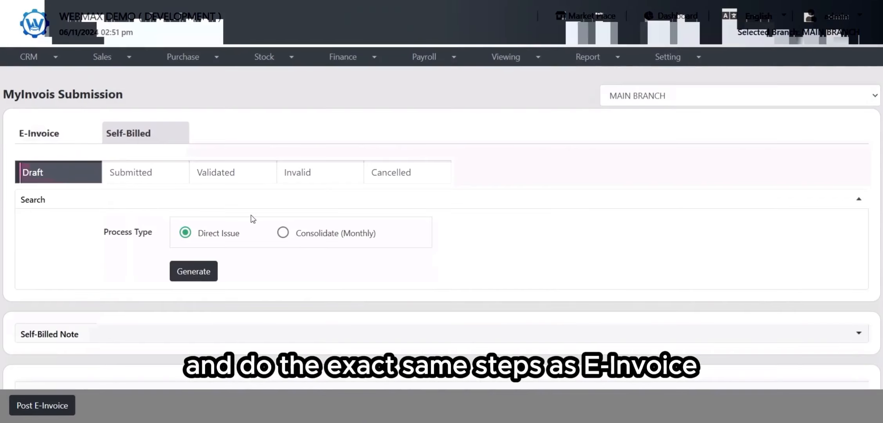
pyautogui.scroll(-2, 371, 277)
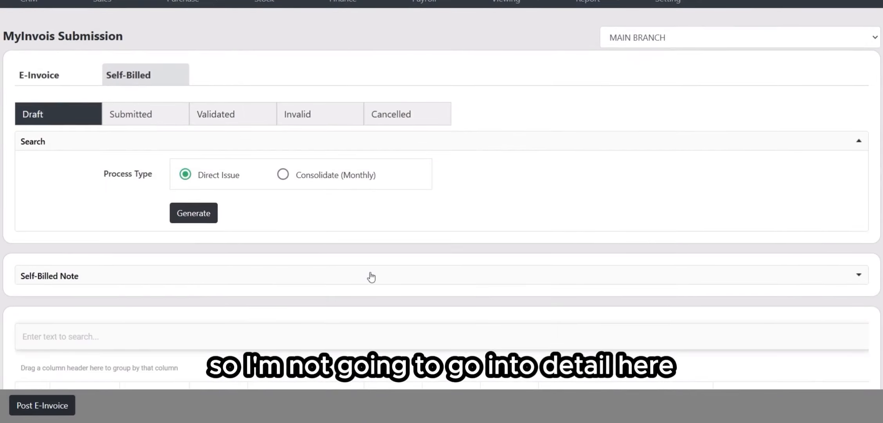
pyautogui.scroll(-2, 371, 276)
pyautogui.scroll(2, 204, 209)
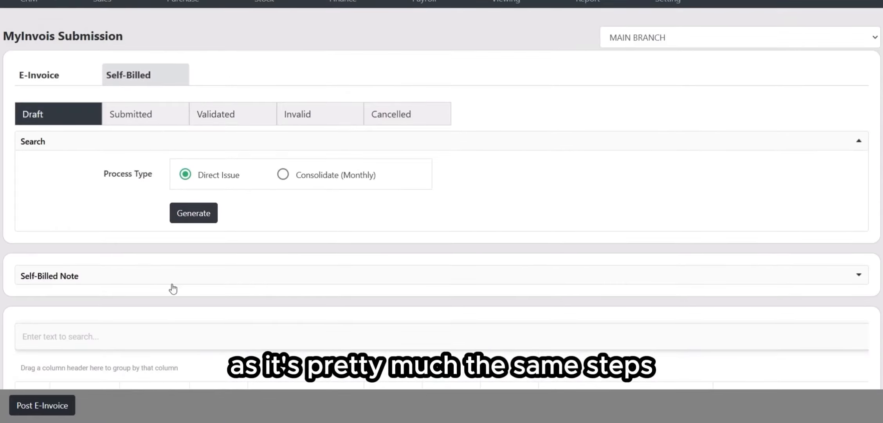
# Step: Return to the E-Invoice section and review its draft list
pyautogui.click(82, 87)
pyautogui.scroll(-2, 438, 196)
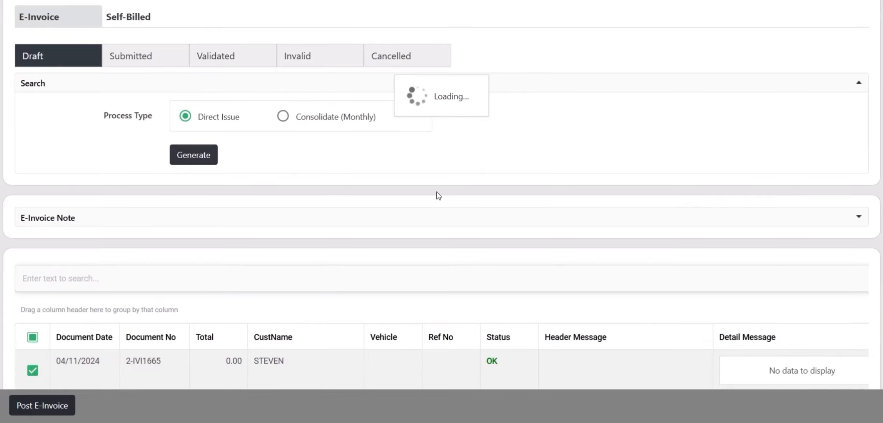
pyautogui.scroll(-3, 438, 194)
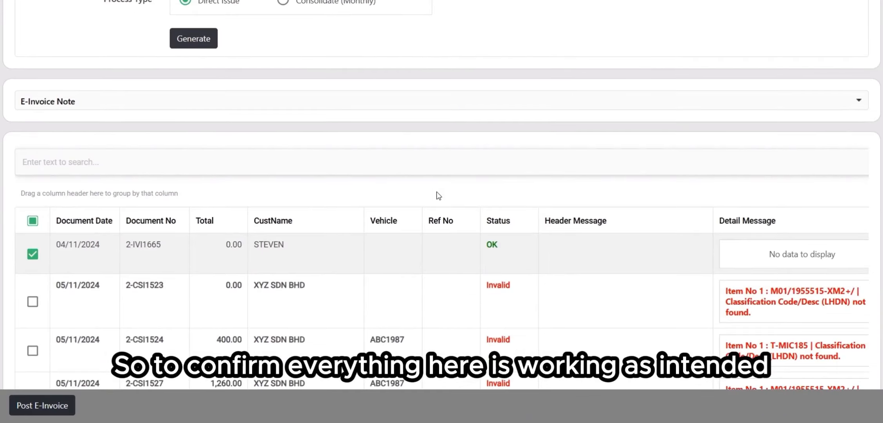
pyautogui.scroll(5, 497, 245)
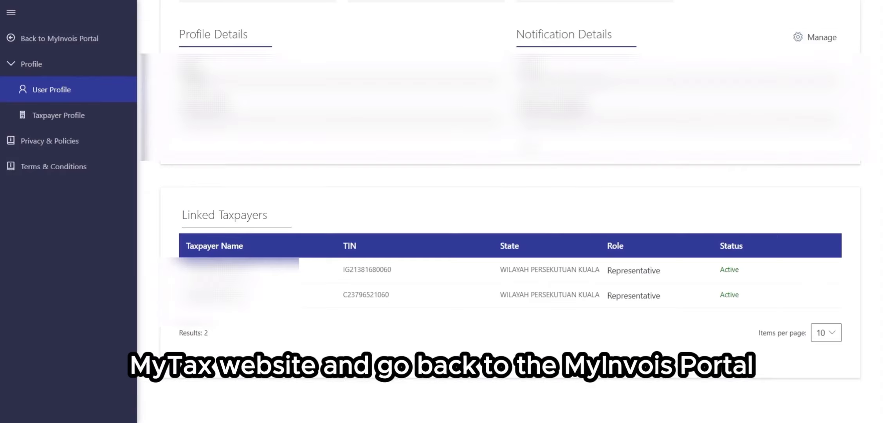
# Step: Switch to the MyInvois Portal and open its Documents list
pyautogui.scroll(4, 368, 197)
pyautogui.click(83, 37)
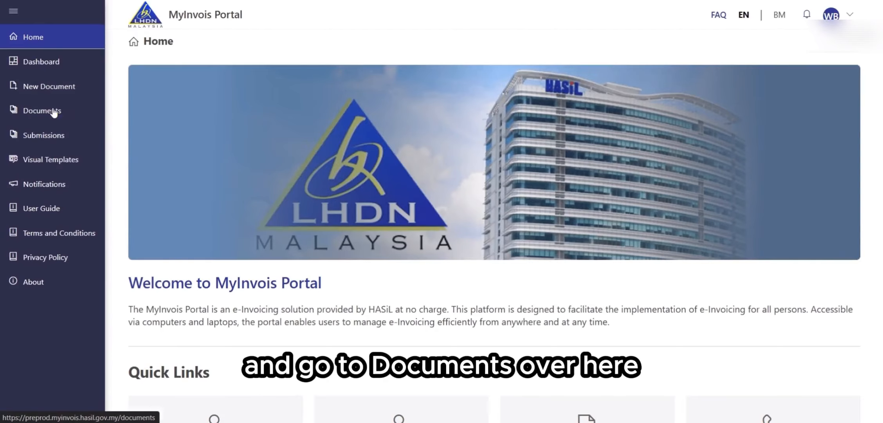
pyautogui.click(54, 113)
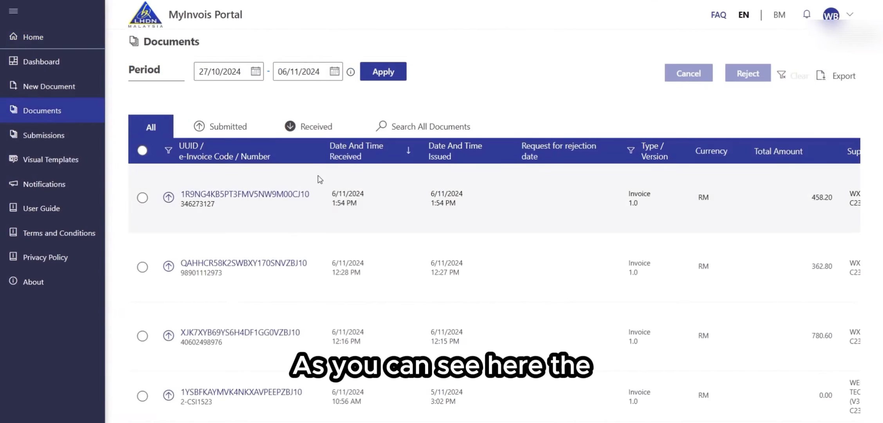
# Step: Review the listed documents' amounts, suppliers, buyers, submission channels and statuses
pyautogui.scroll(-1, 320, 179)
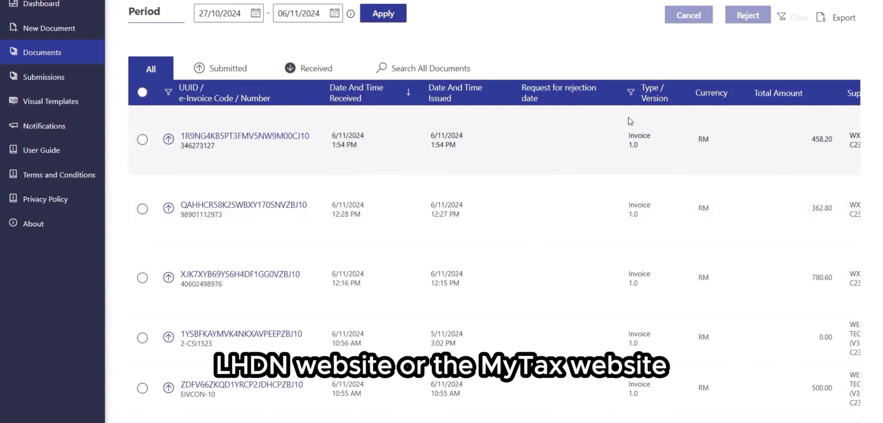
pyautogui.hscroll(5, 486, 174)
pyautogui.hscroll(4, 478, 165)
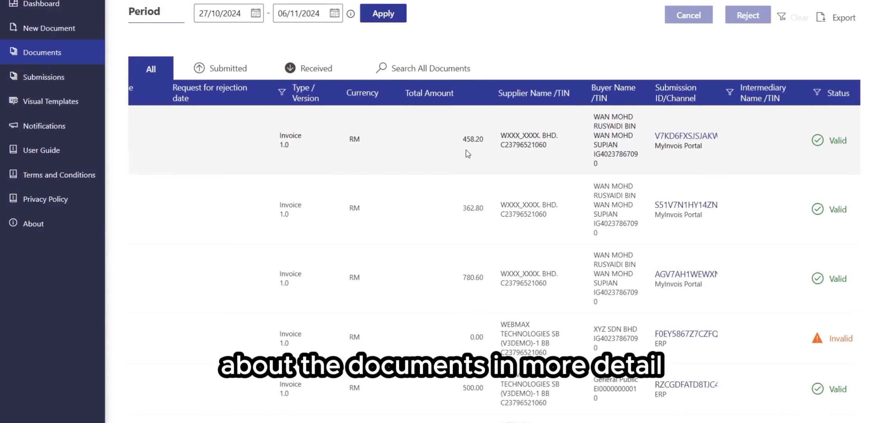
pyautogui.hscroll(1, 450, 141)
pyautogui.click(436, 129)
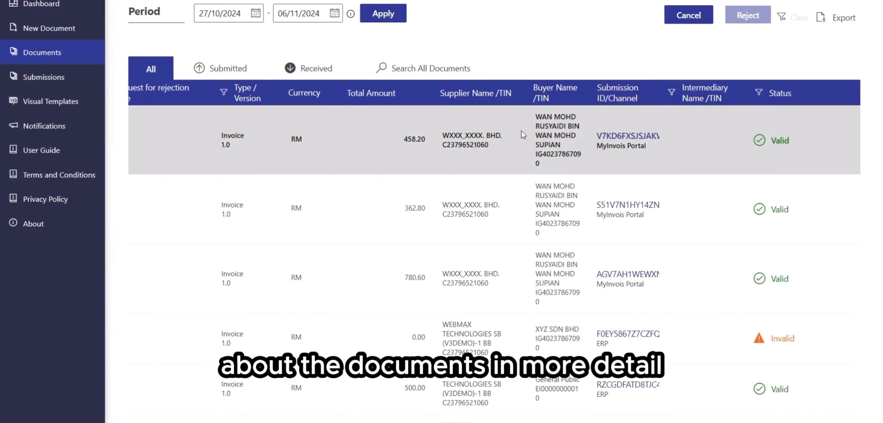
pyautogui.scroll(-1, 785, 262)
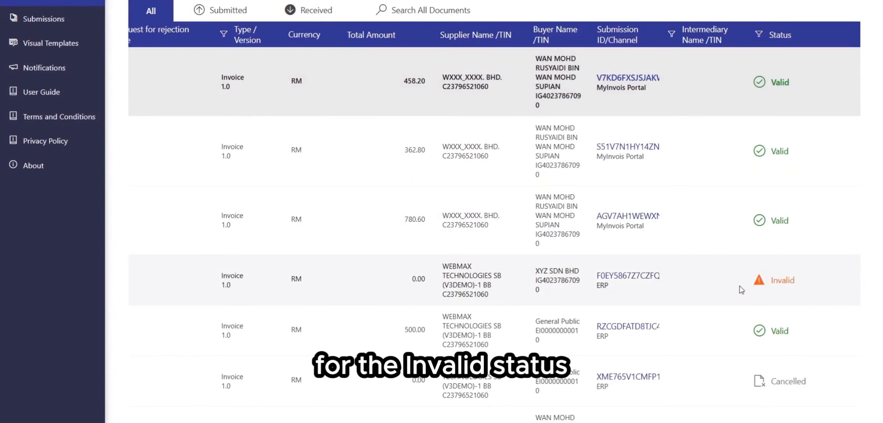
pyautogui.hscroll(-10, 740, 286)
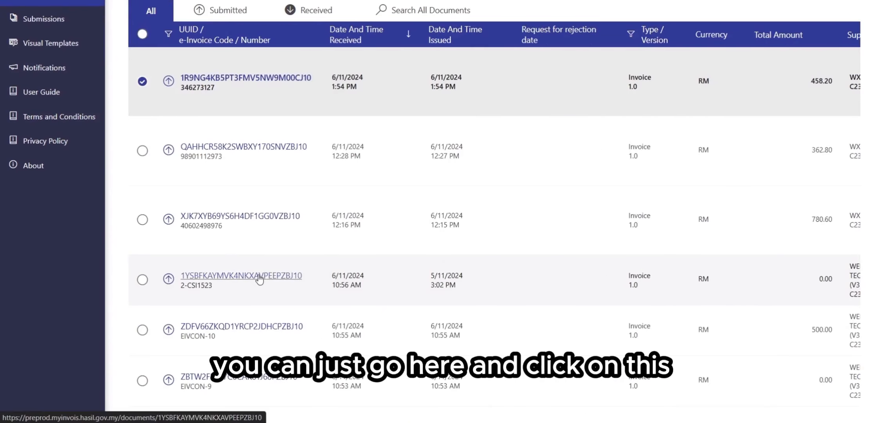
# Step: Open the invalid 2-CSI1523 invoice and read its validation error summary
pyautogui.click(302, 275)
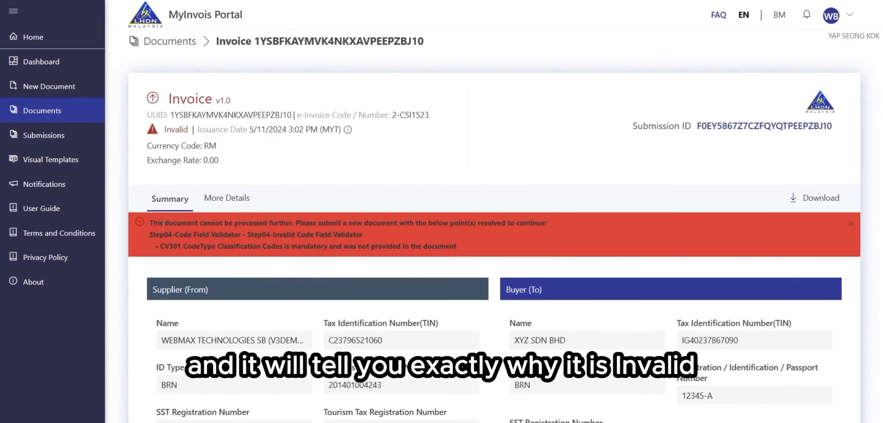
pyautogui.moveTo(149, 222)
pyautogui.mouseDown()
pyautogui.moveTo(425, 219)
pyautogui.moveTo(476, 242)
pyautogui.moveTo(149, 223)
pyautogui.mouseUp()
pyautogui.click(478, 245)
pyautogui.click(367, 238)
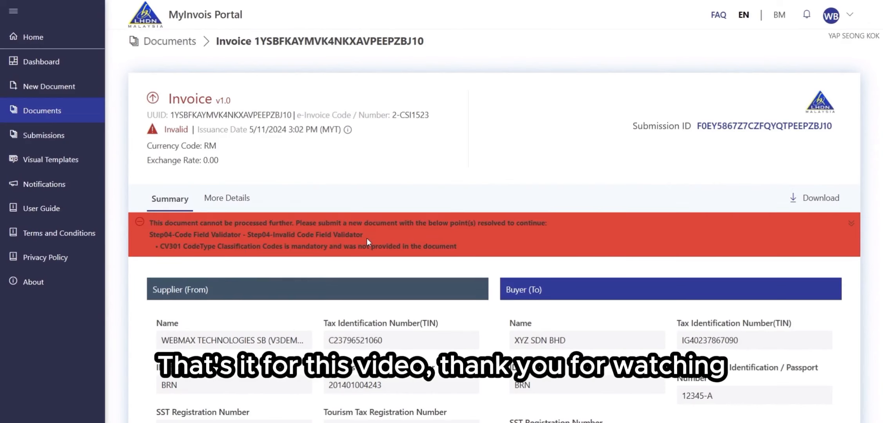